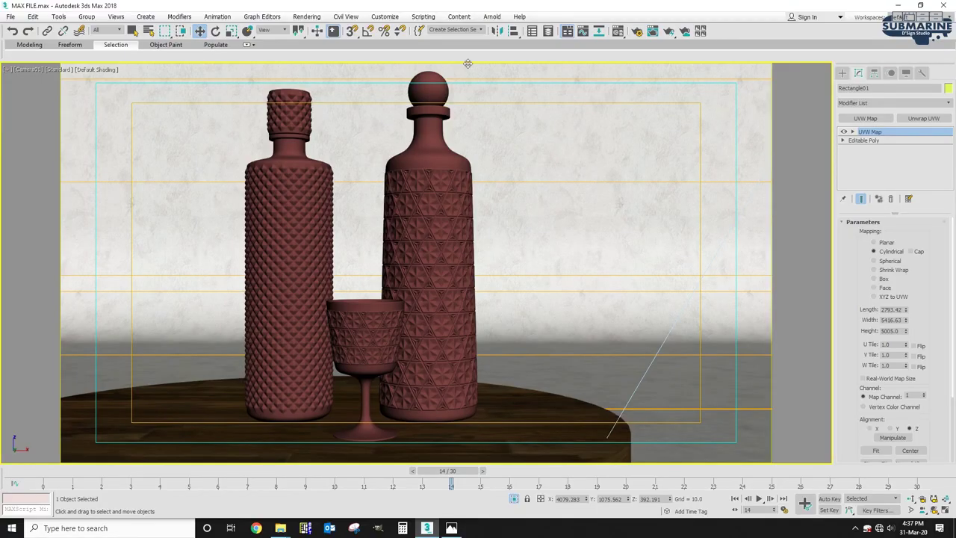
- Open the Rendering menu in the menu bar to reach the material tools
left_click(321, 21)
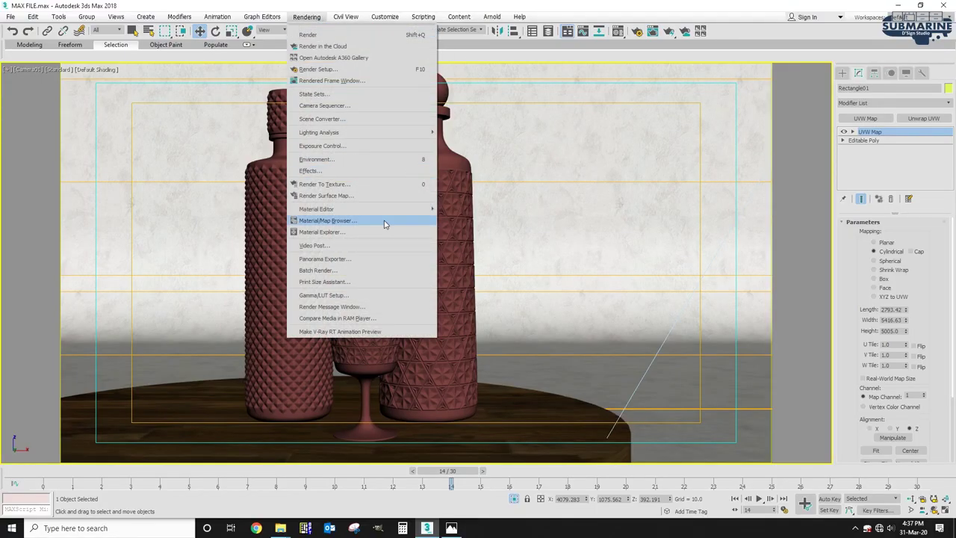
- In the Material Editor, rename the VRayMtl slot 'FRITTED GLASS' and assign it to Rectangle01
left_click(477, 216)
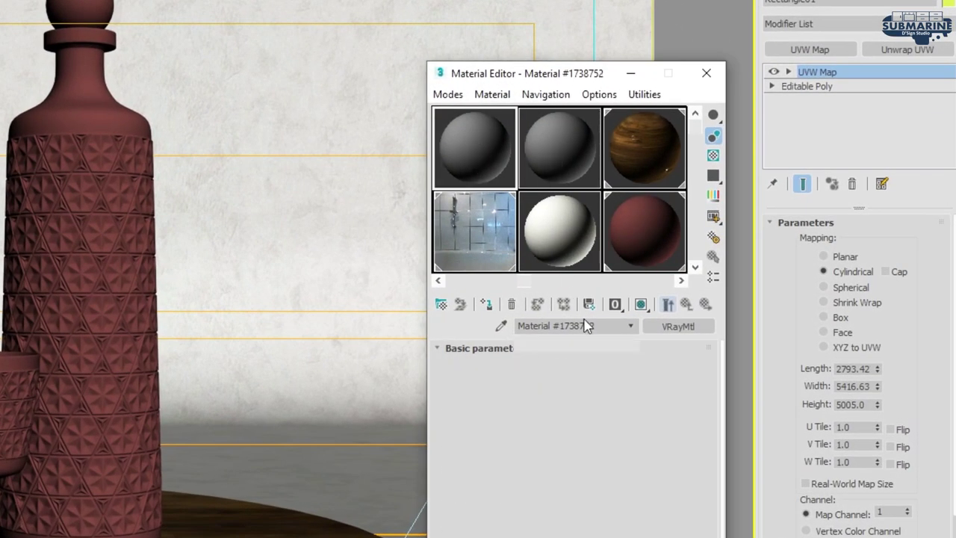
left_click_drag(608, 327, 519, 326)
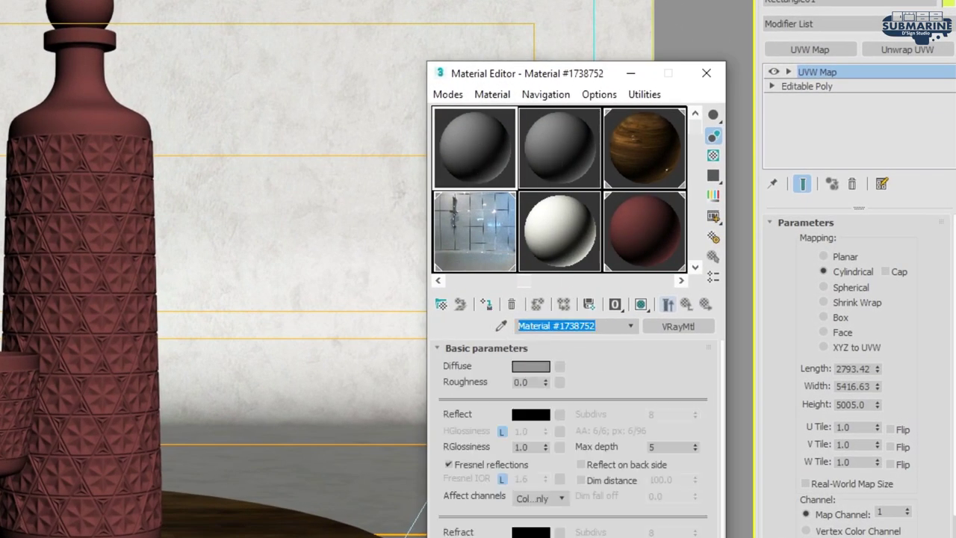
type("FRITTED GLASS")
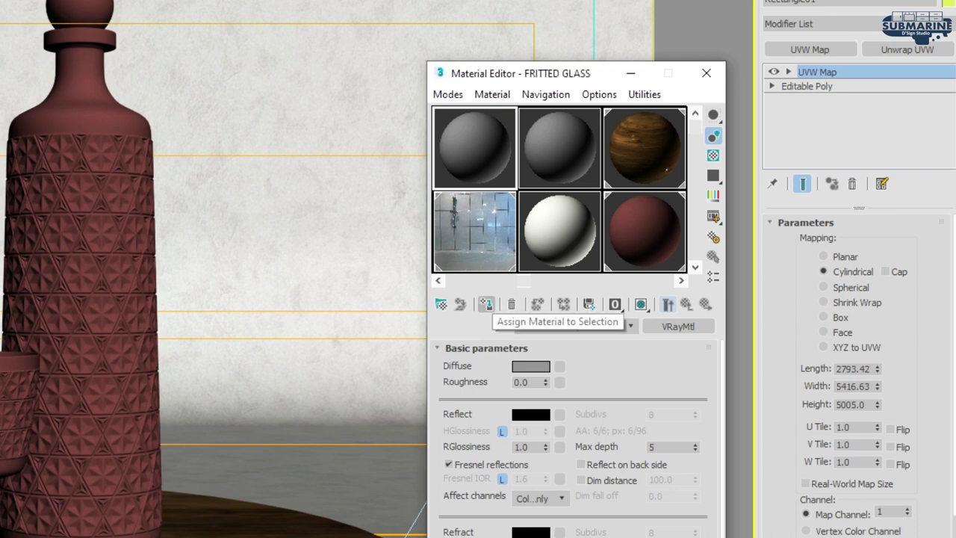
left_click(486, 305)
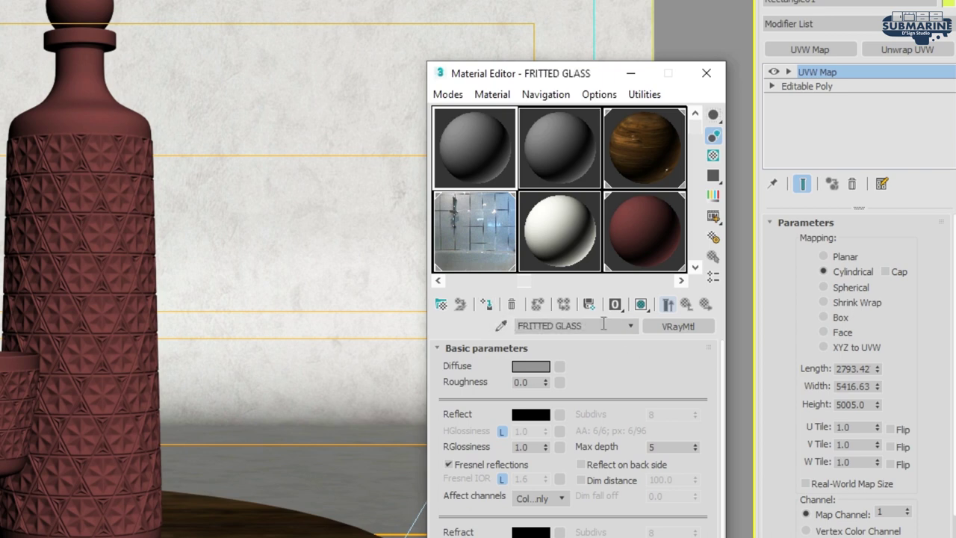
left_click_drag(597, 325, 502, 327)
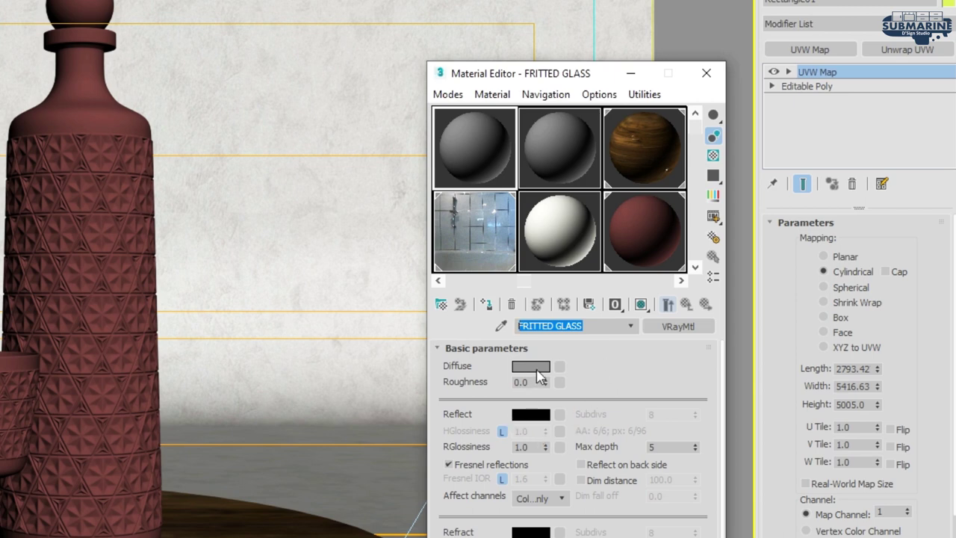
- Open the diffuse colour picker, rearrange the windows and magnify the FRITTED GLASS sample slot
left_click(538, 367)
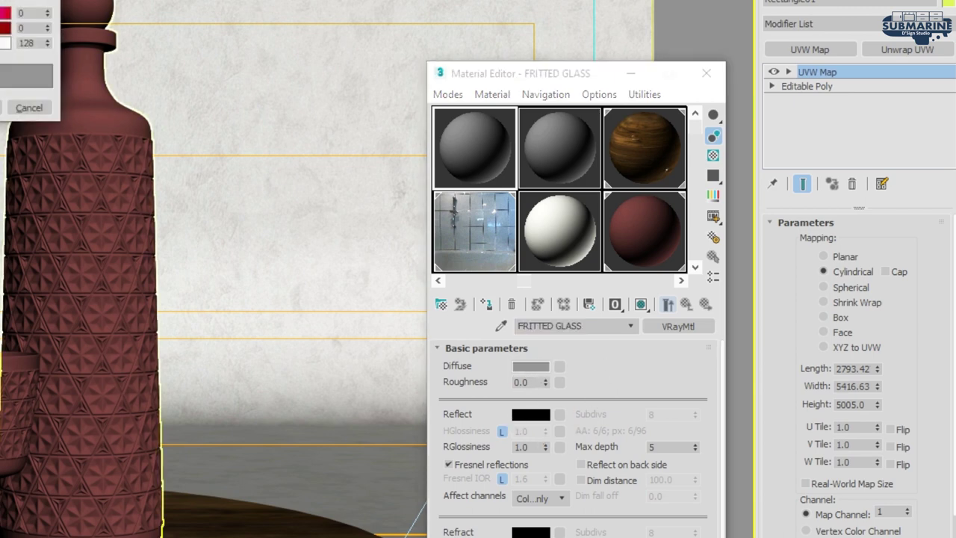
left_click_drag(31, 0, 232, 80)
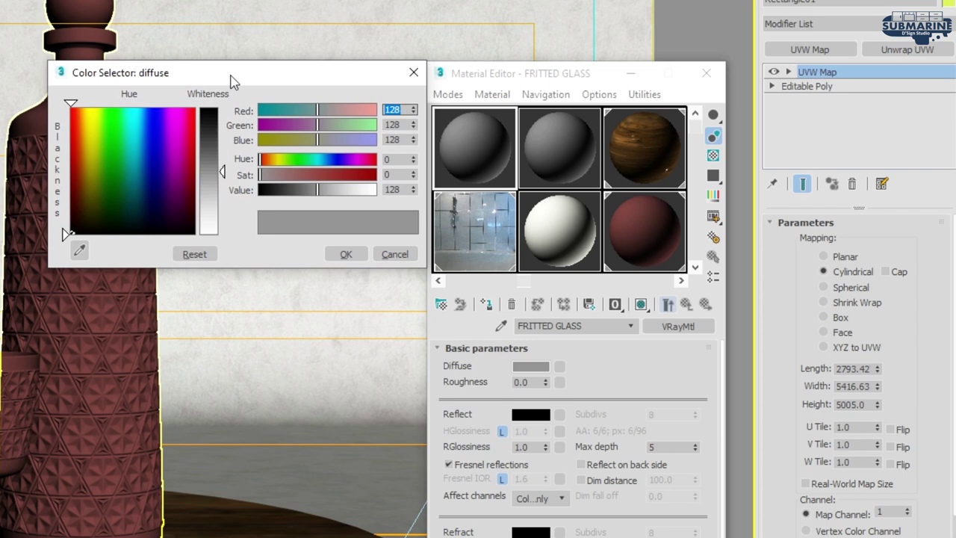
left_click_drag(562, 74, 791, 0)
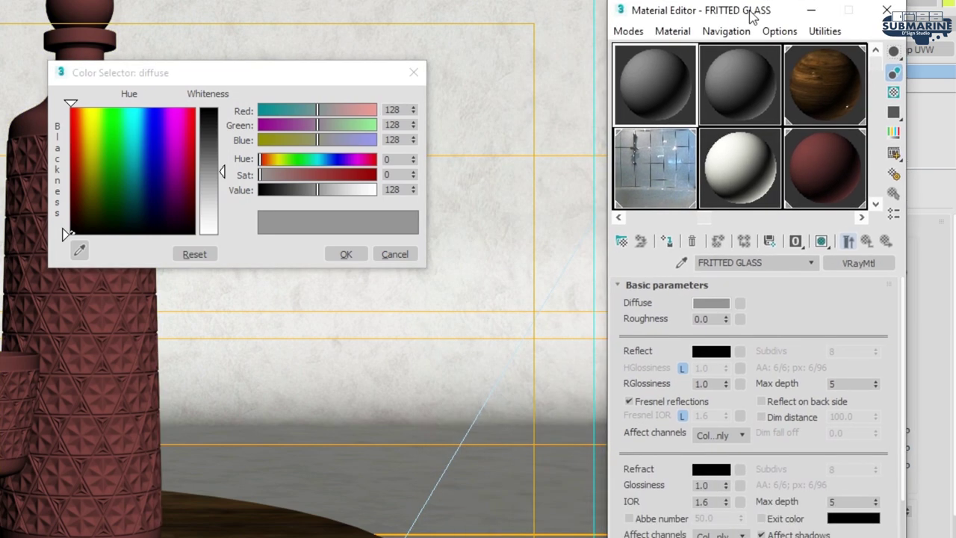
left_click_drag(363, 75, 598, 0)
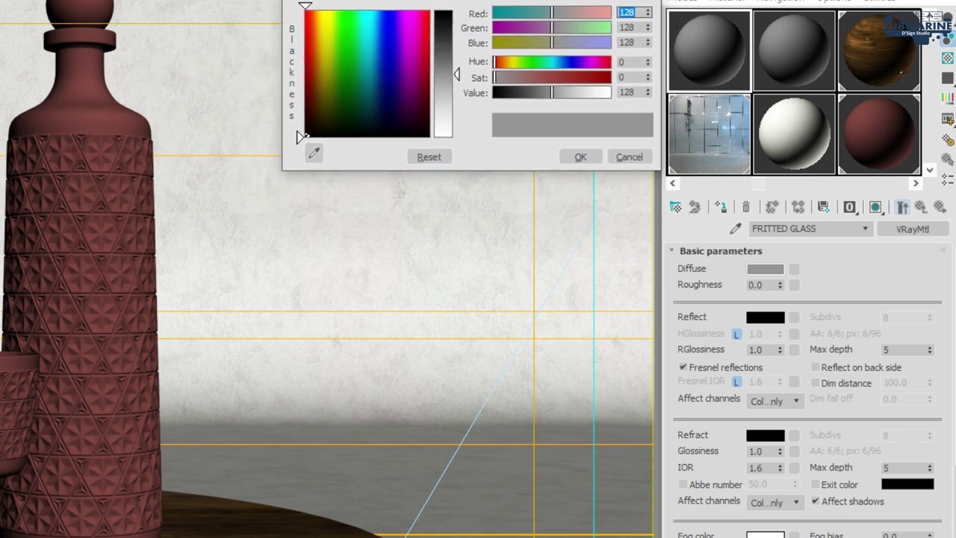
double_click(736, 61)
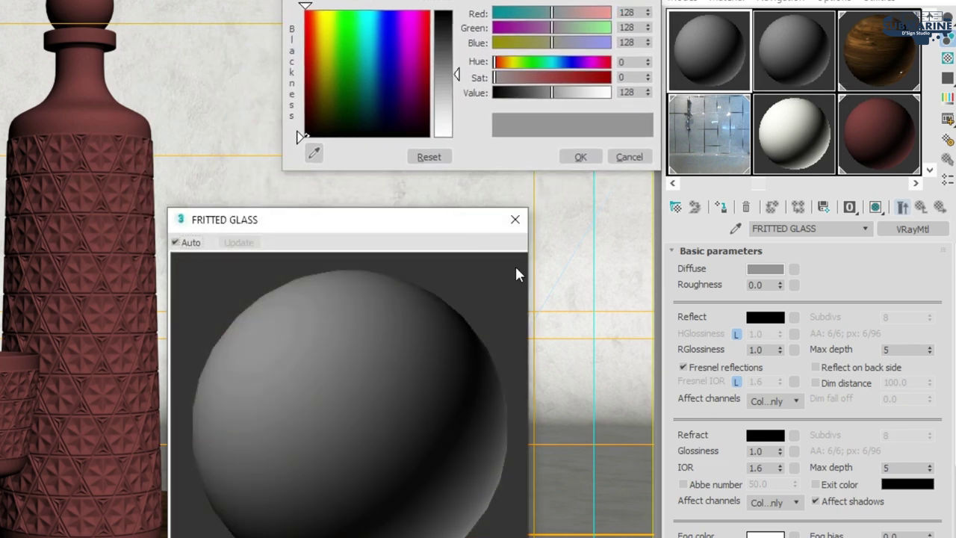
left_click_drag(439, 222, 572, 168)
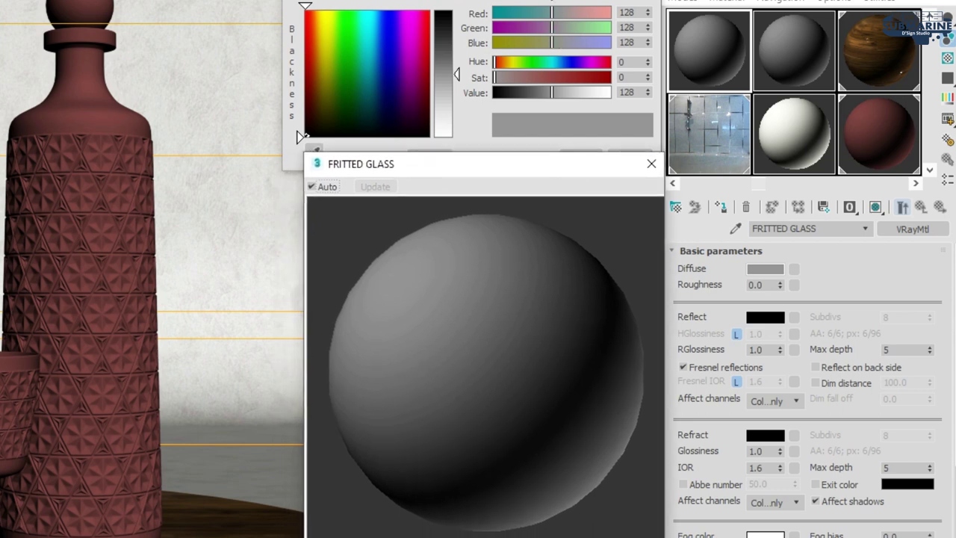
- Make the diffuse colour pure black (RGB 0) and show the checkered preview background
left_click(572, 142)
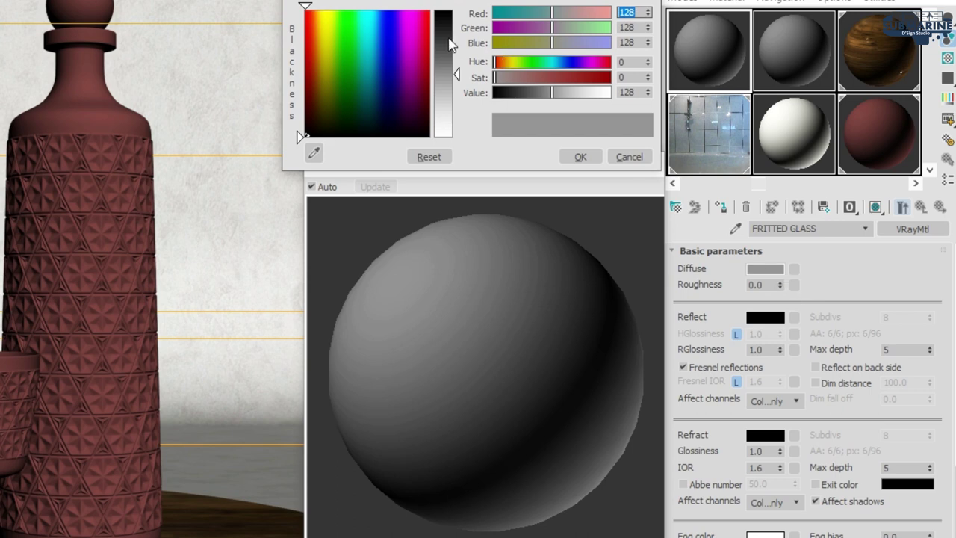
left_click_drag(450, 45, 450, 20)
left_click(947, 58)
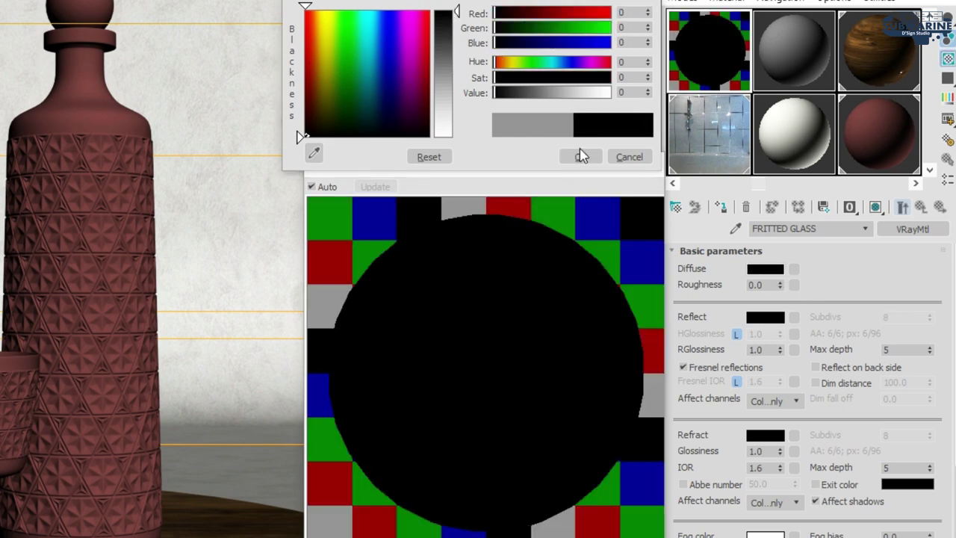
- Accept the black diffuse and set the Reflect colour to pure white
left_click(582, 156)
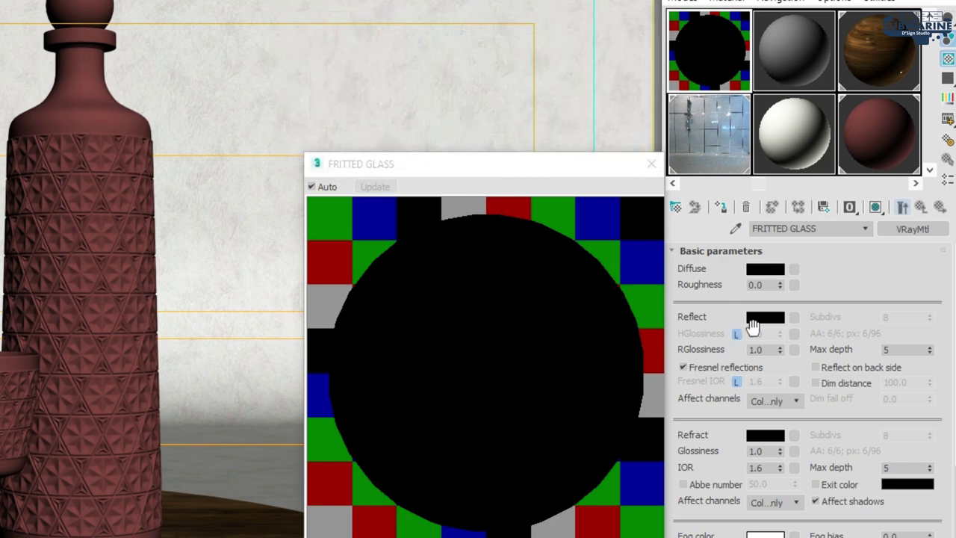
left_click(768, 320)
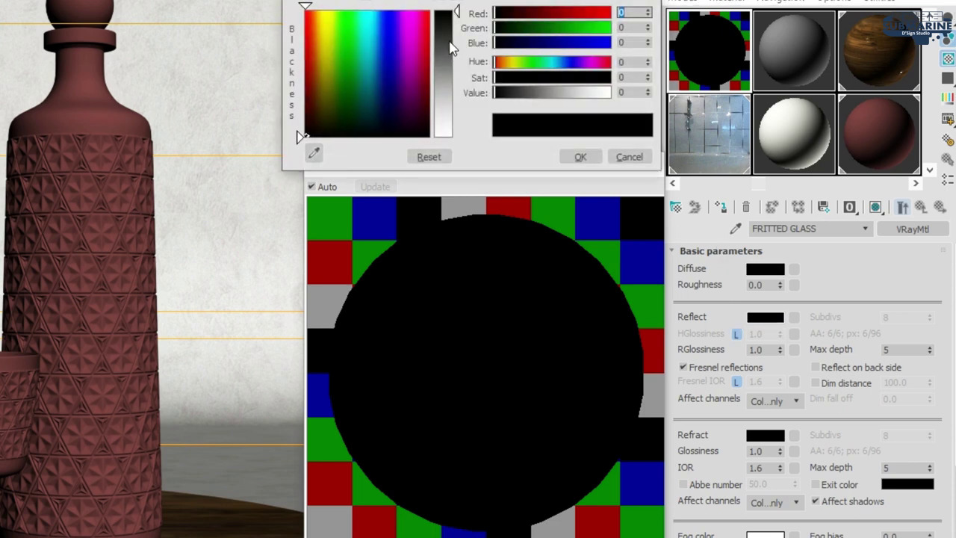
left_click_drag(450, 47, 457, 142)
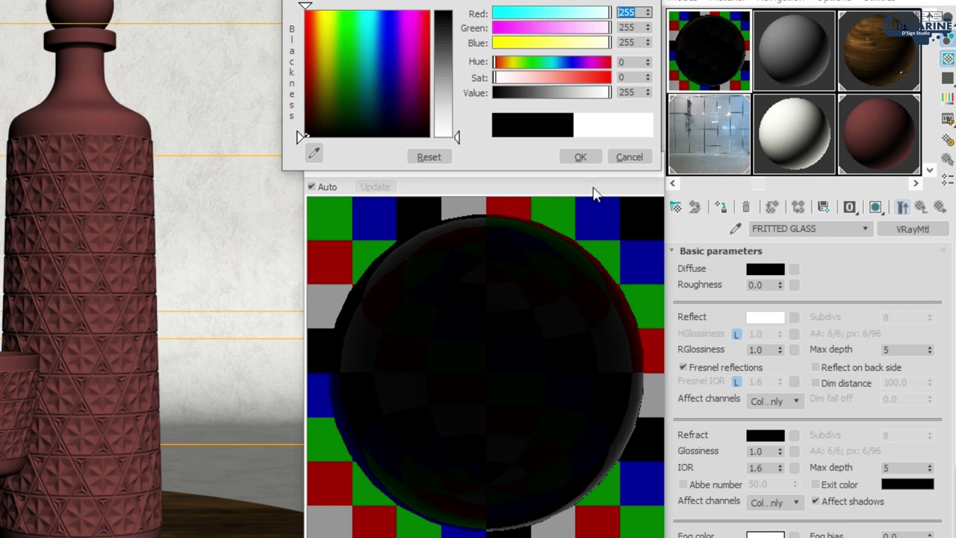
left_click(586, 156)
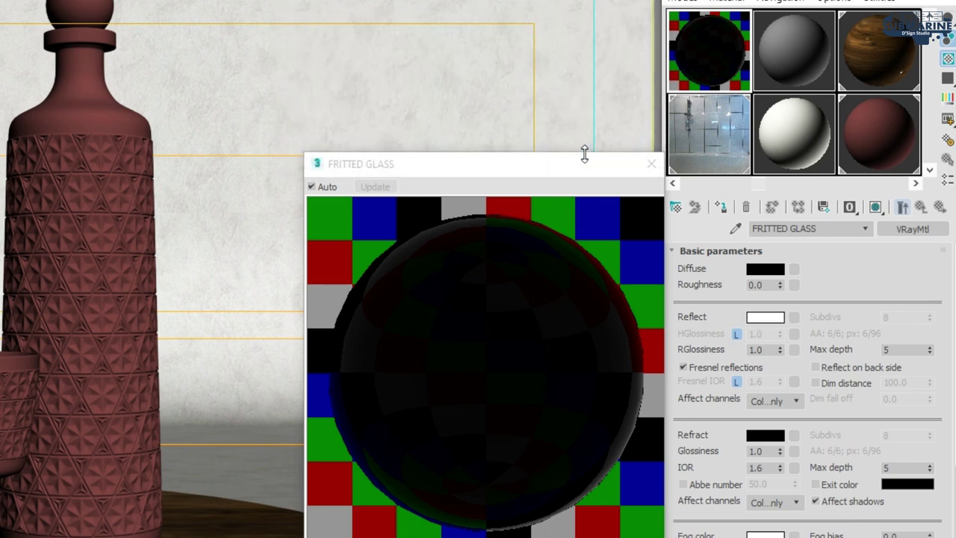
- Add a Falloff map to Reflect with front colour RGB 25, 25, 25
left_click(796, 319)
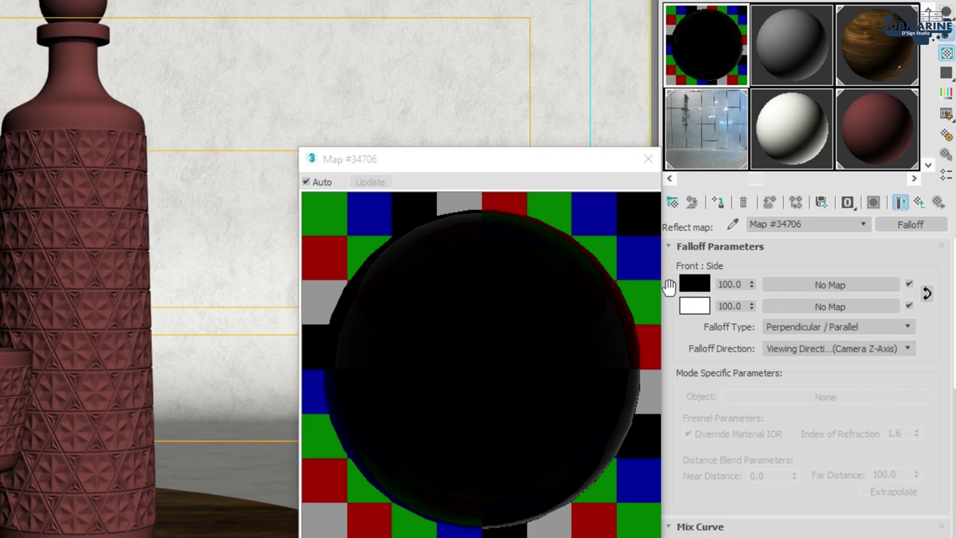
left_click(694, 287)
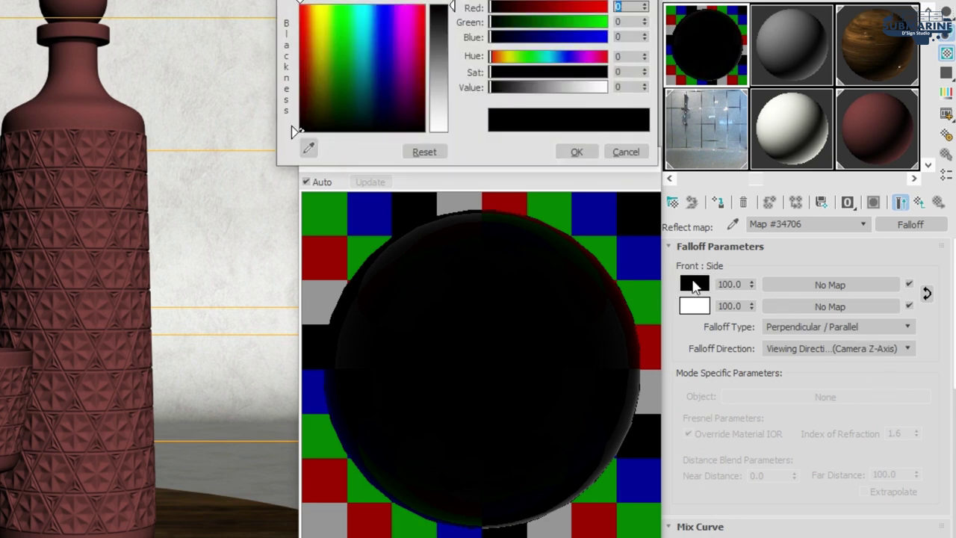
type("25")
key("Tab")
type("25")
key("Tab")
type("25")
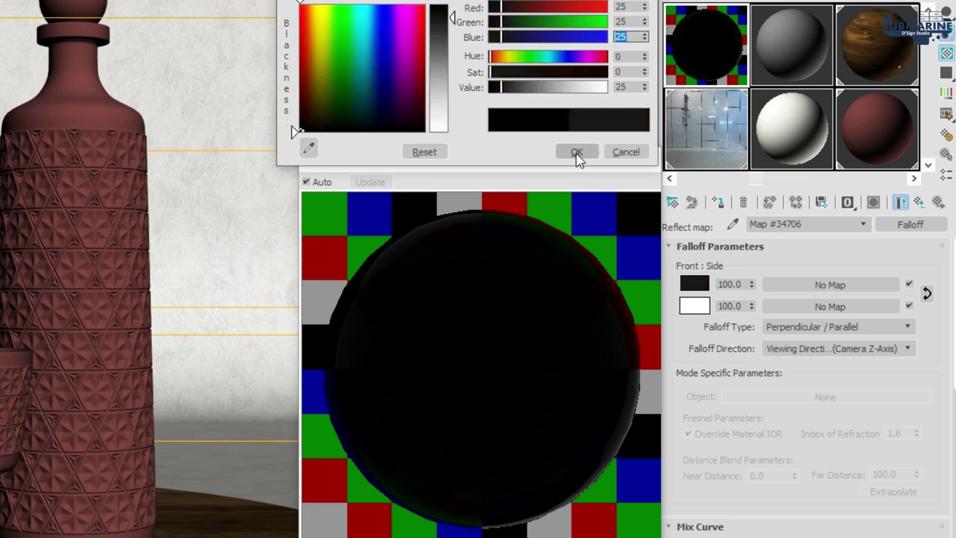
left_click(577, 152)
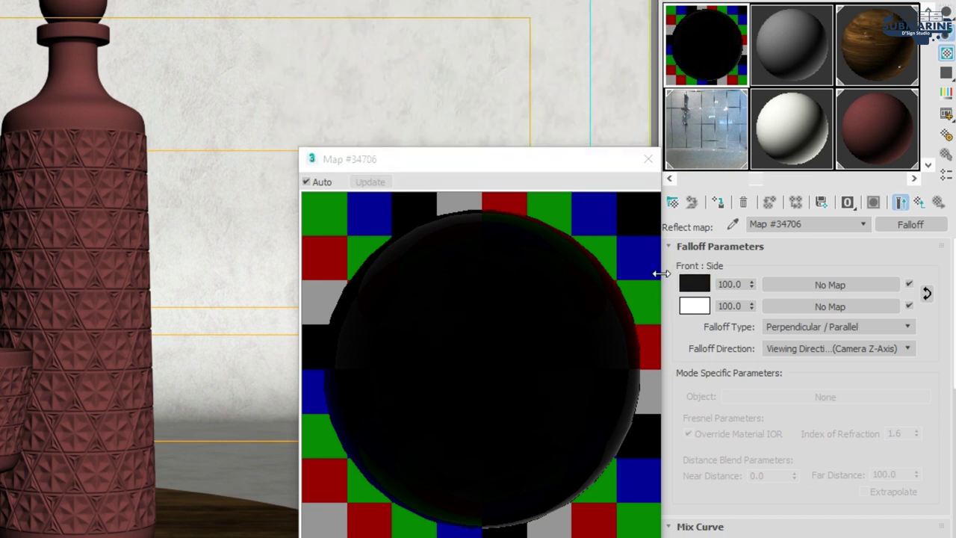
- Set the falloff type to Fresnel and untick Override Material IOR
left_click(845, 326)
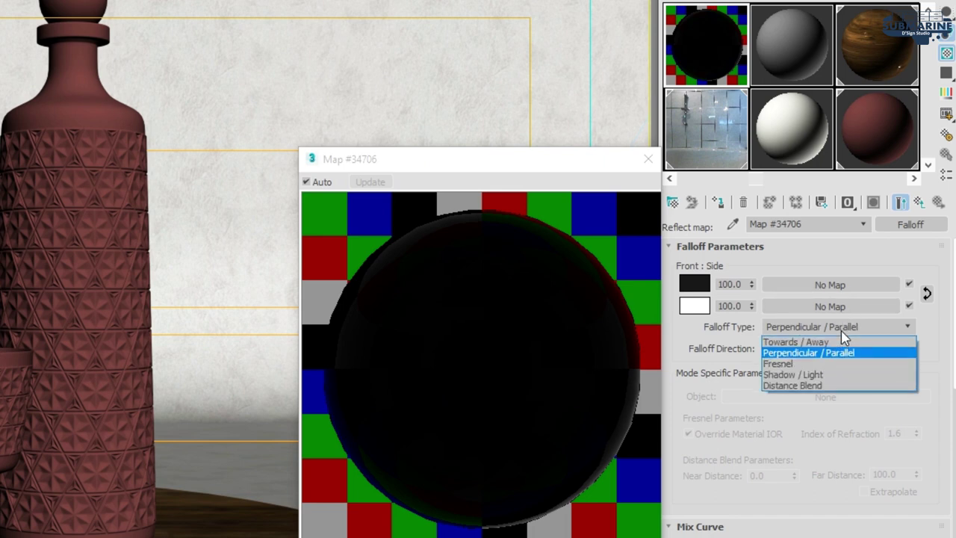
left_click(813, 364)
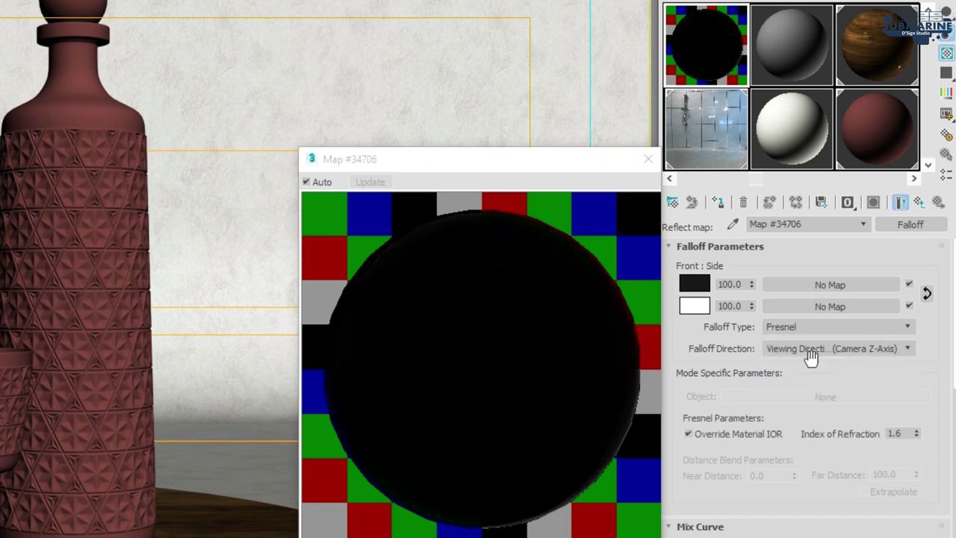
left_click(702, 436)
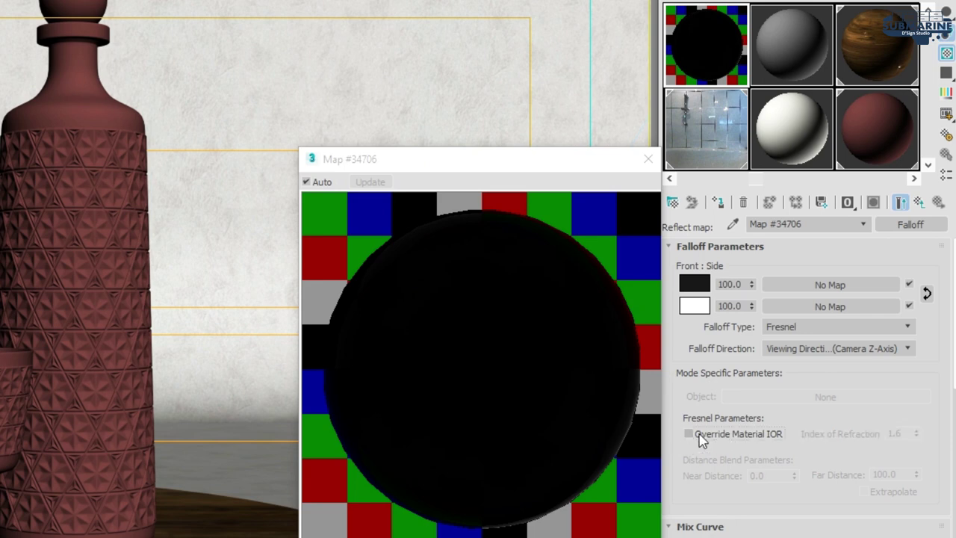
- Return to the FRITTED GLASS parent and set reflection glossiness to 0.98
left_click(918, 202)
double_click(754, 346)
type(".98")
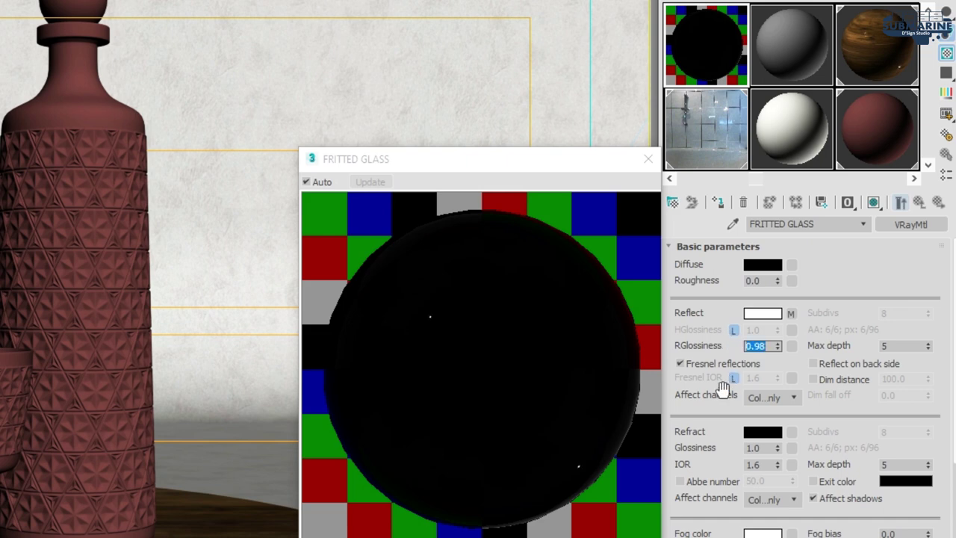
- Turn off Fresnel reflections and set the refraction colour to pure white
left_click(696, 366)
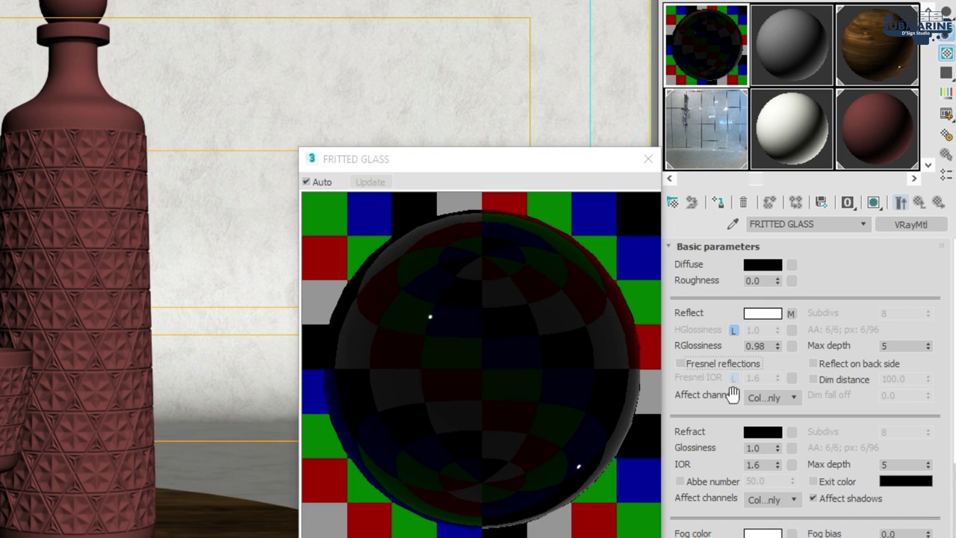
left_click_drag(728, 419, 731, 254)
left_click(763, 266)
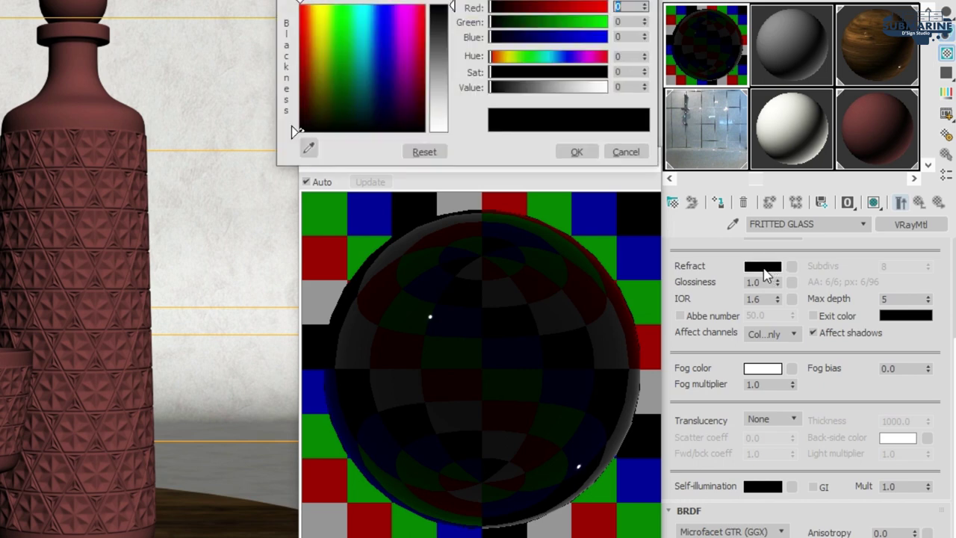
left_click_drag(447, 55, 447, 132)
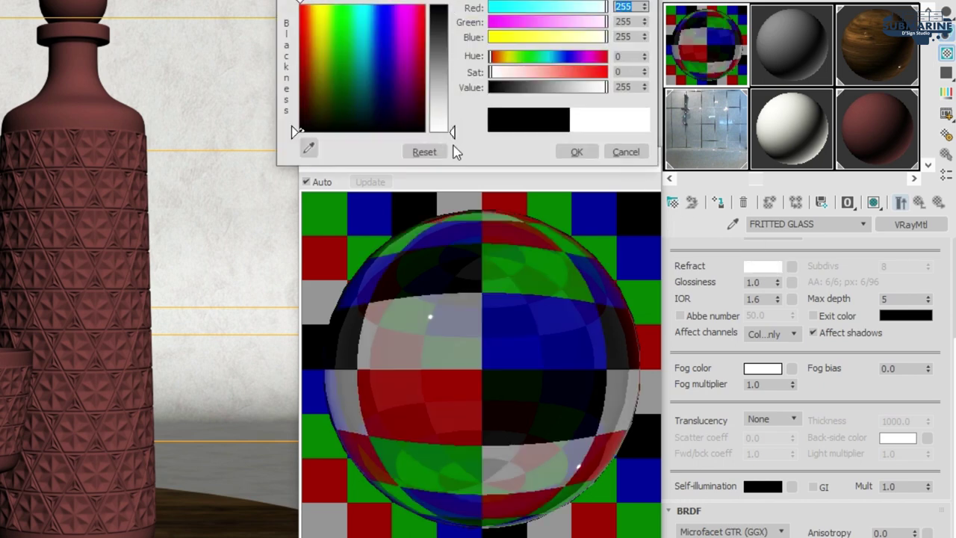
left_click(579, 152)
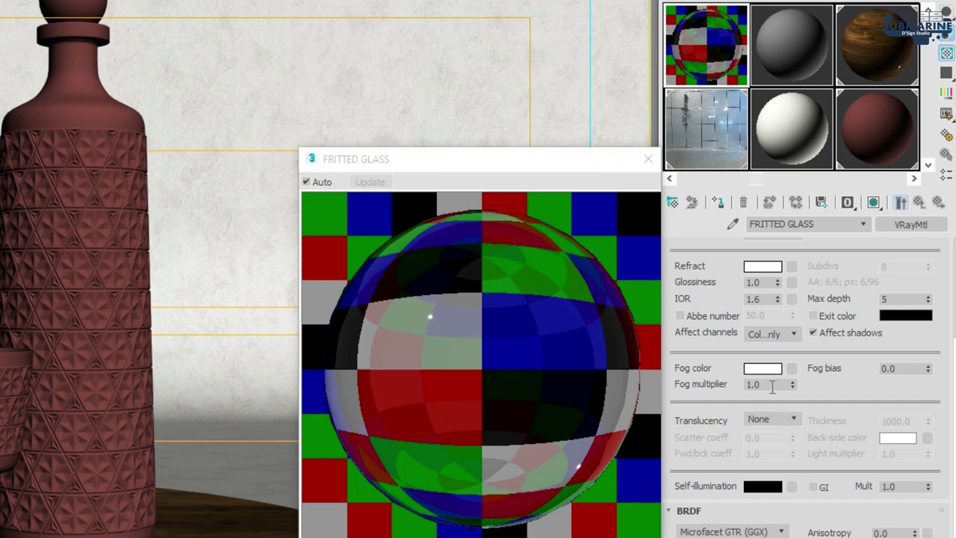
- Set the refraction IOR to 1.489 and lower the fog colour red to 250
left_click_drag(775, 299, 736, 298)
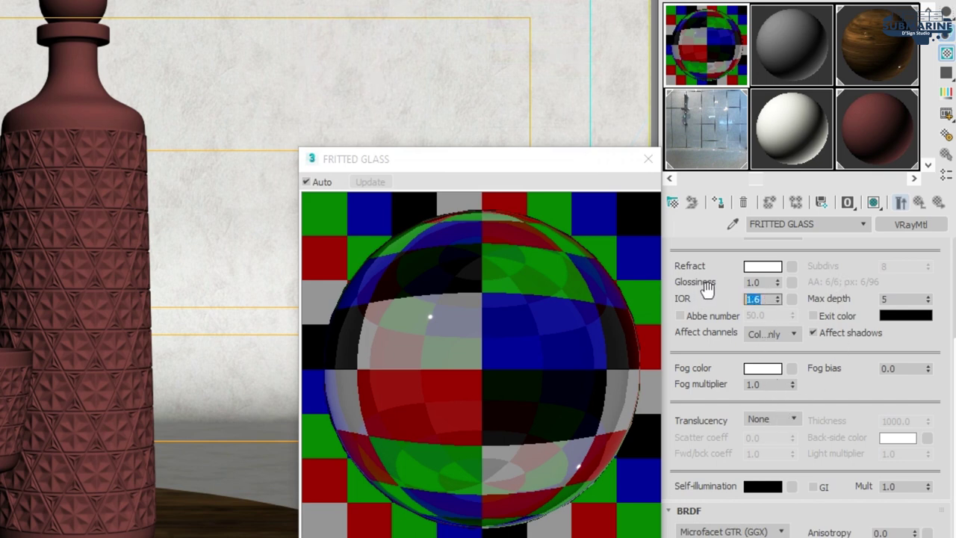
type("1.")
key("Return")
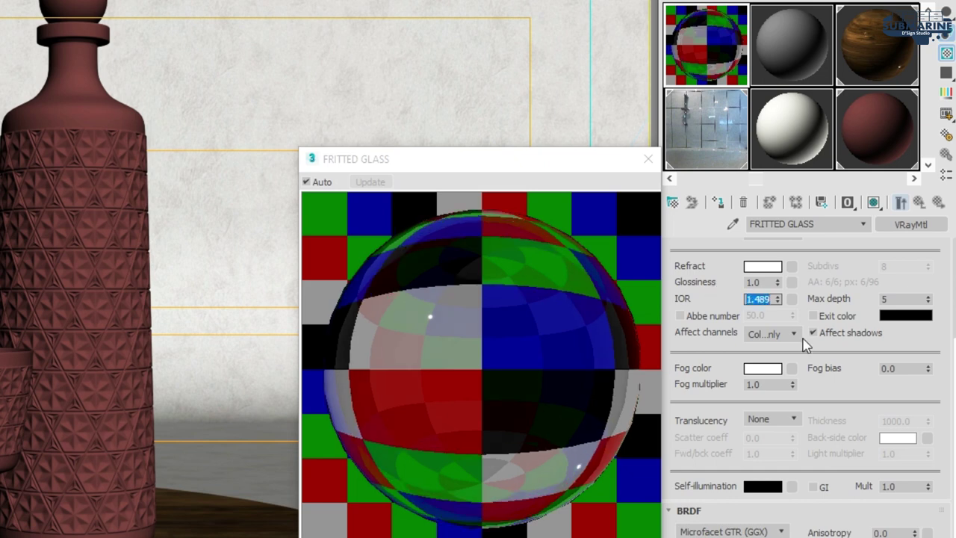
left_click(762, 369)
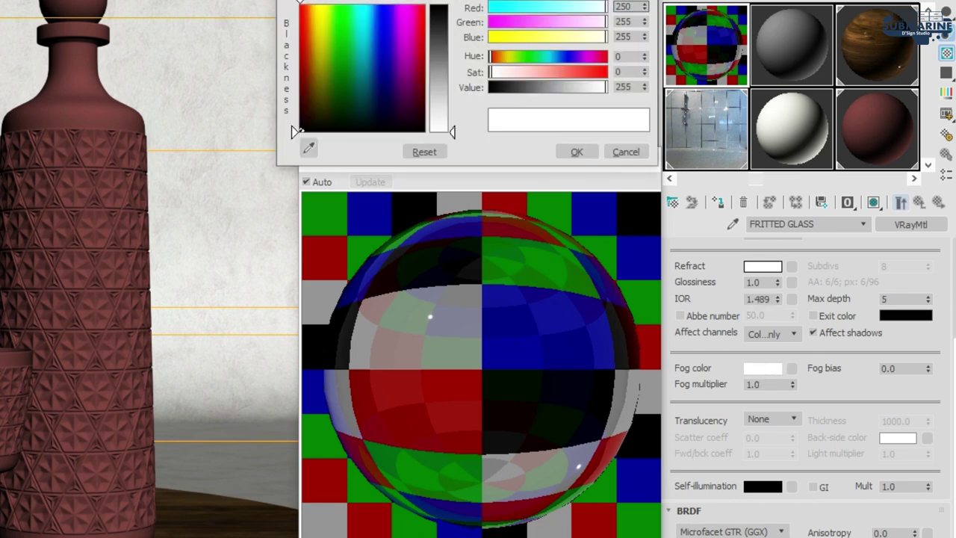
- Set the fog colour to 250, 255, 252 and the fog multiplier to 0.1
key("Tab")
key("Tab")
type("252")
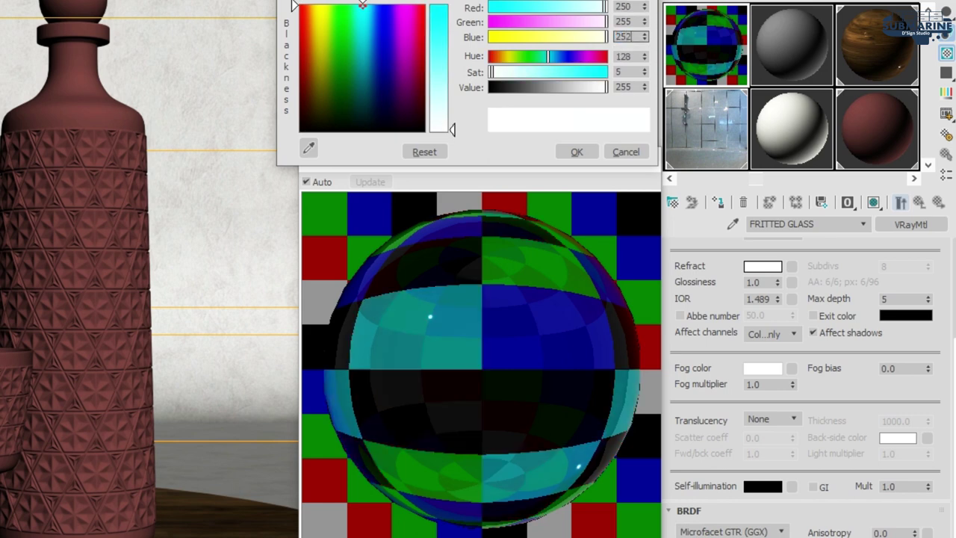
key("Return")
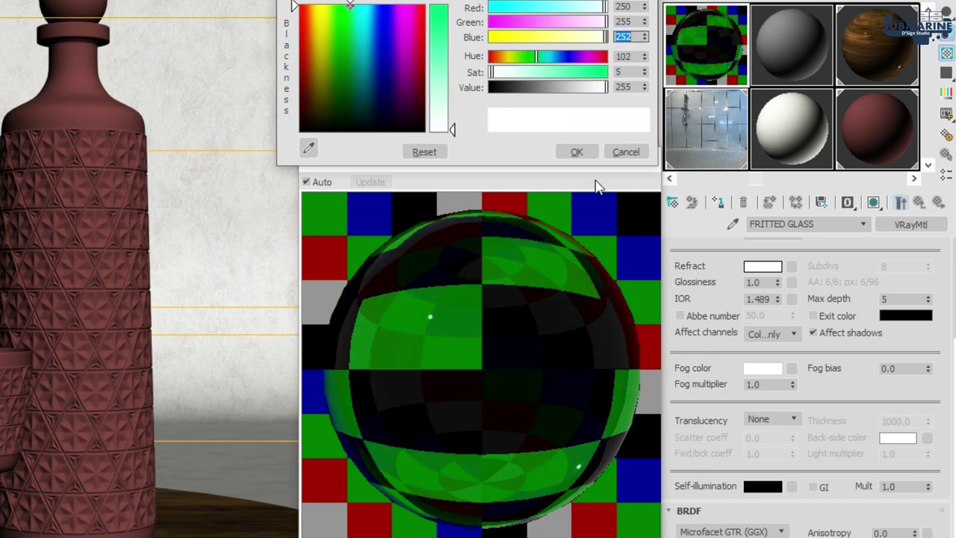
left_click(586, 155)
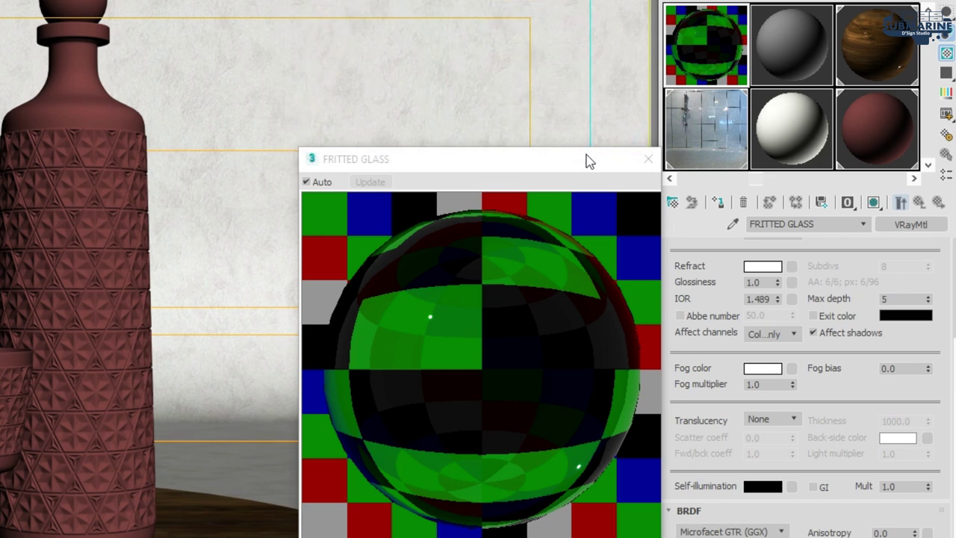
left_click(781, 384)
type("0.1")
key("Return")
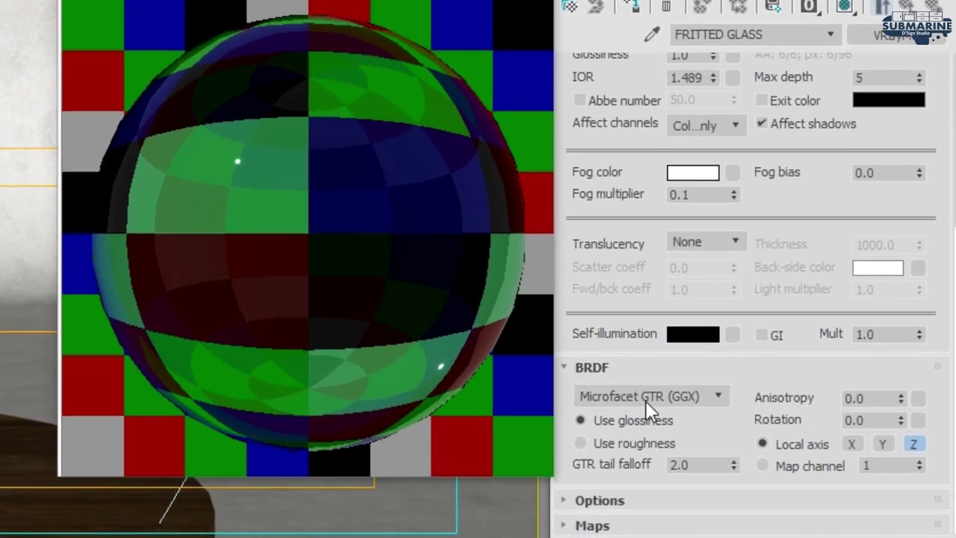
- Use Blinn BRDF, cutoff 0.01, and disable Fog system units scaling and Glossy Fresnel
left_click(667, 400)
left_click(625, 427)
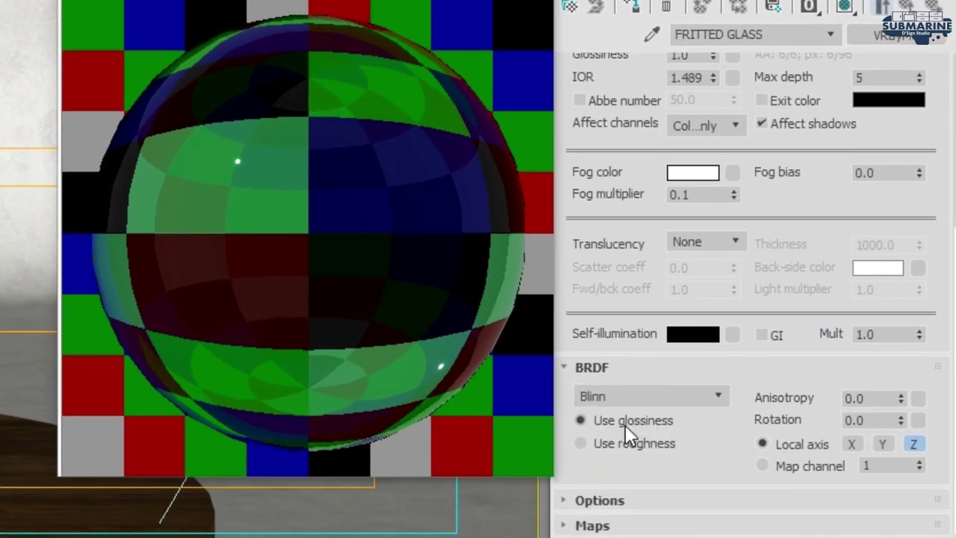
left_click(715, 498)
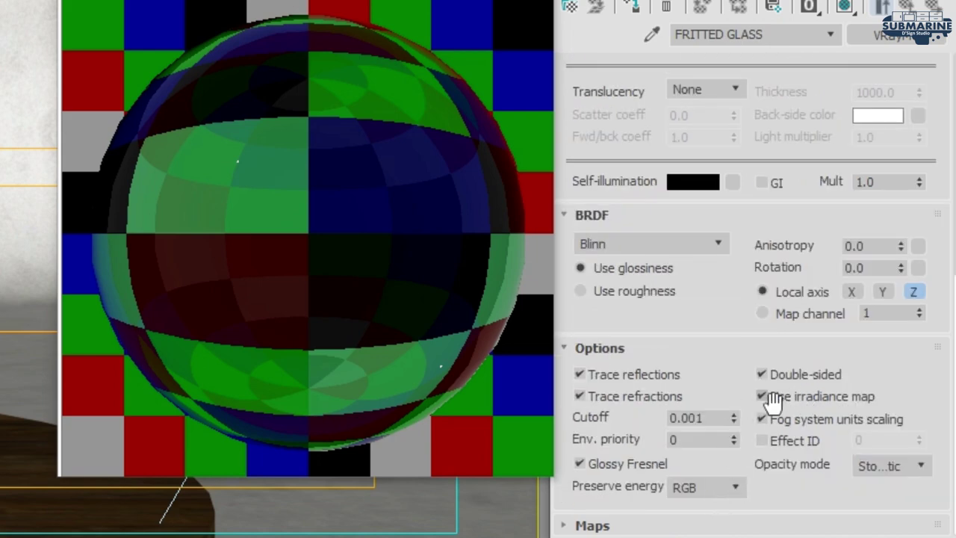
double_click(699, 418)
type("0.01")
left_click(810, 421)
left_click(631, 460)
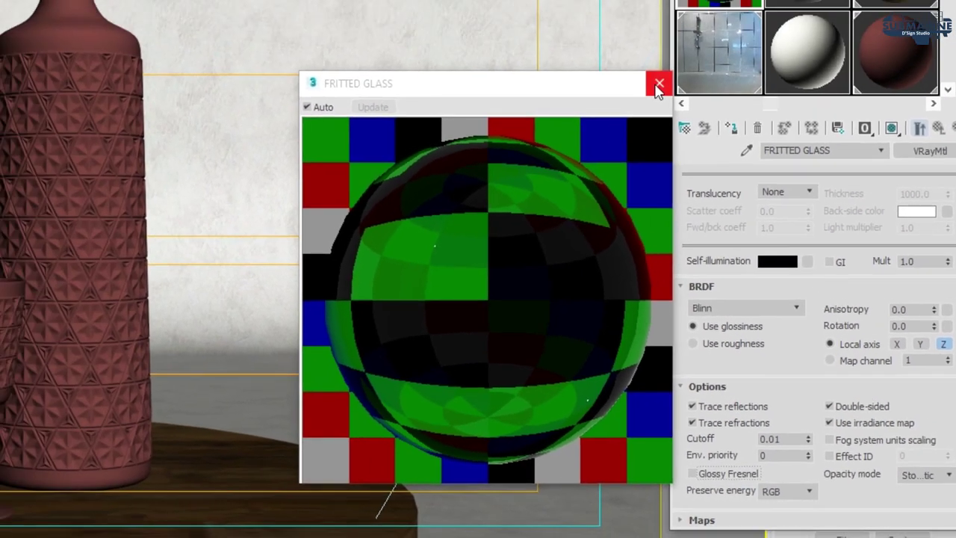
left_click(602, 18)
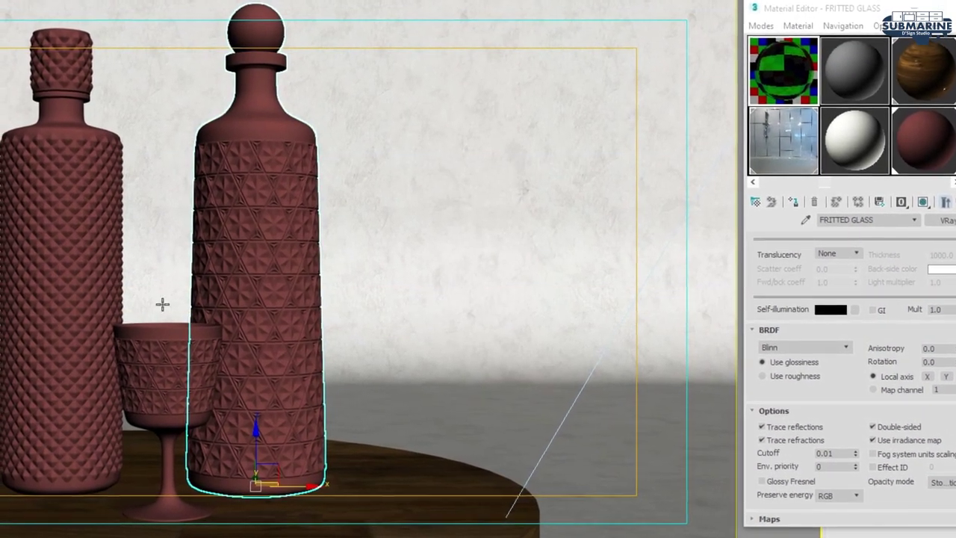
- Assign FRITTED GLASS to the goblet and both bottles
left_click(158, 340, "ctrl")
left_click(115, 194, "ctrl")
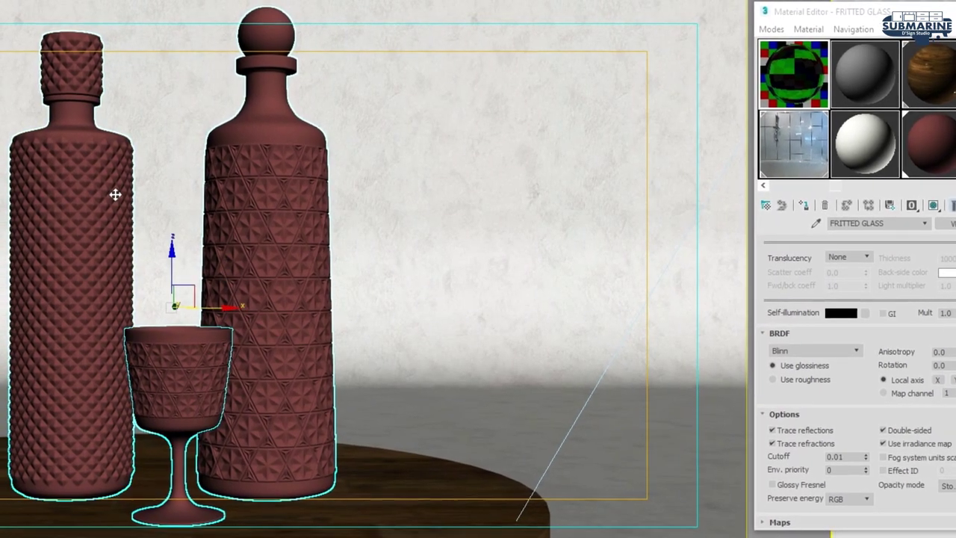
left_click(798, 204)
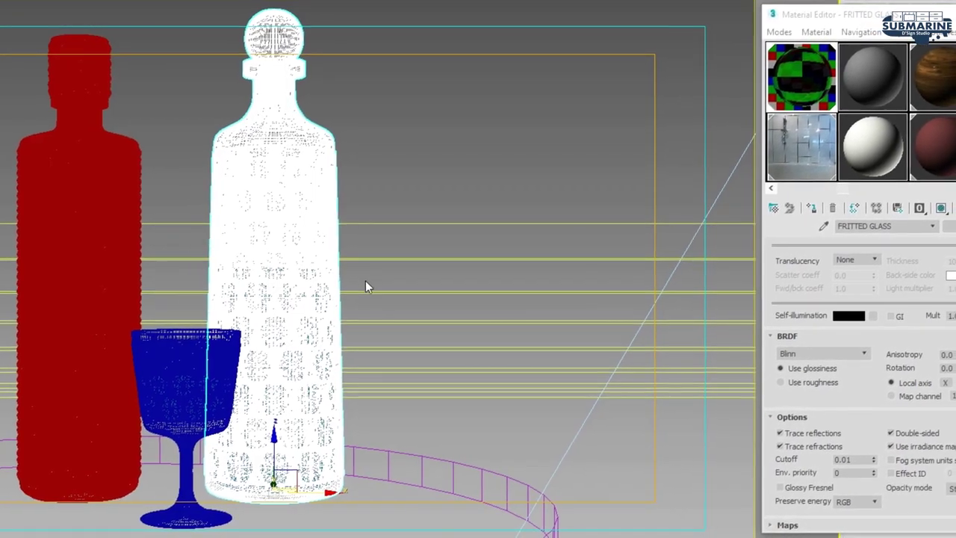
- Give the liquid inside the bottle a new VRayMtl named 'WHISKY-RED LABEL' and magnify its preview
left_click_drag(331, 273, 183, 399)
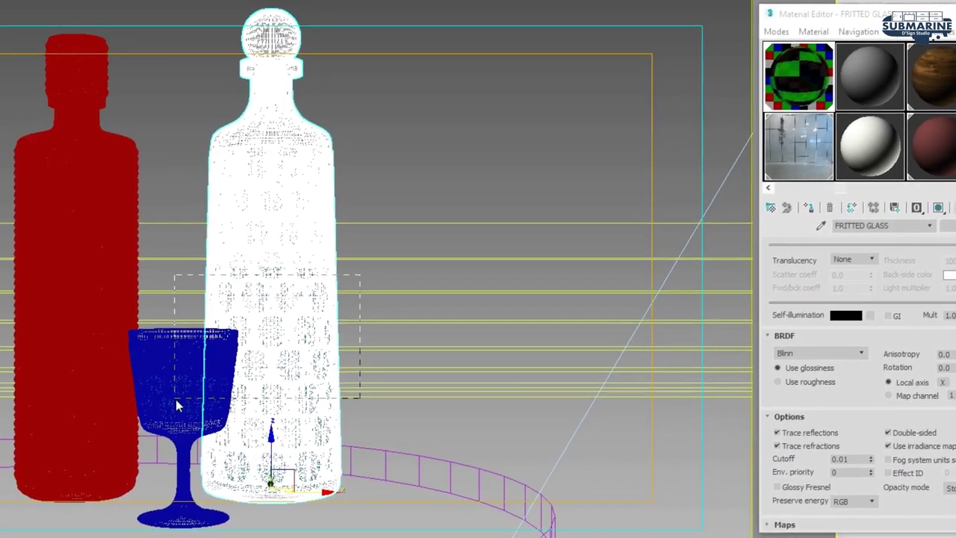
mouse_move(366, 148)
left_mouse_down()
mouse_move(307, 166)
mouse_move(499, 161)
left_mouse_up()
left_click(329, 472)
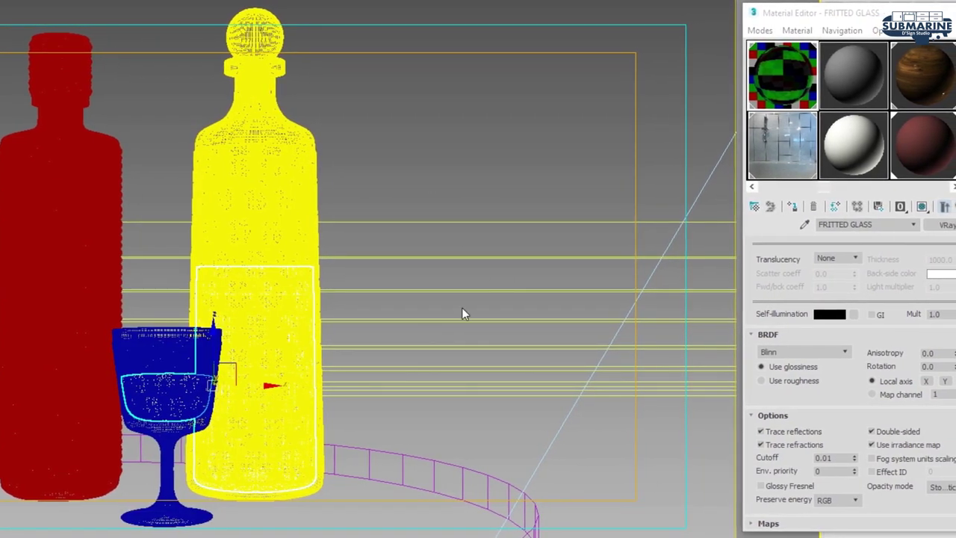
left_click(843, 176)
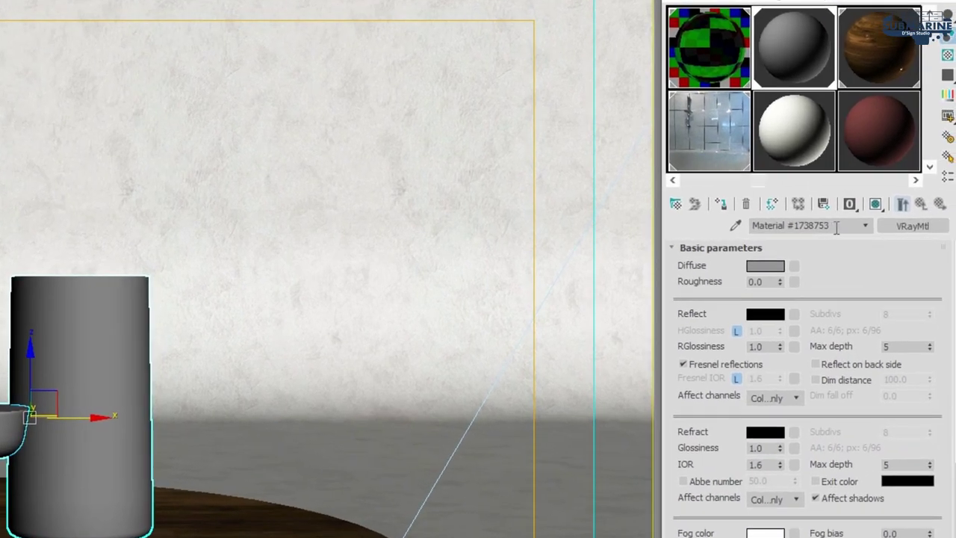
left_click_drag(837, 228, 653, 223)
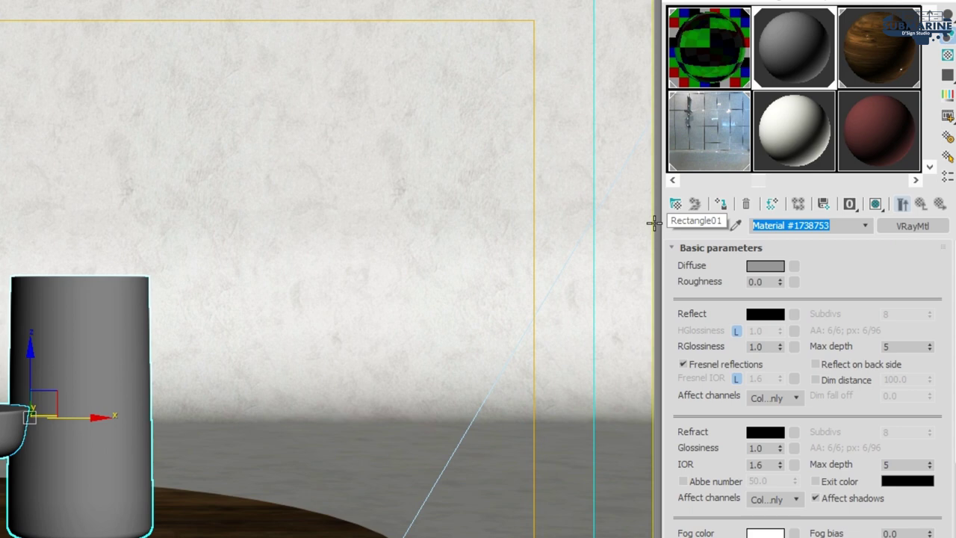
type("w")
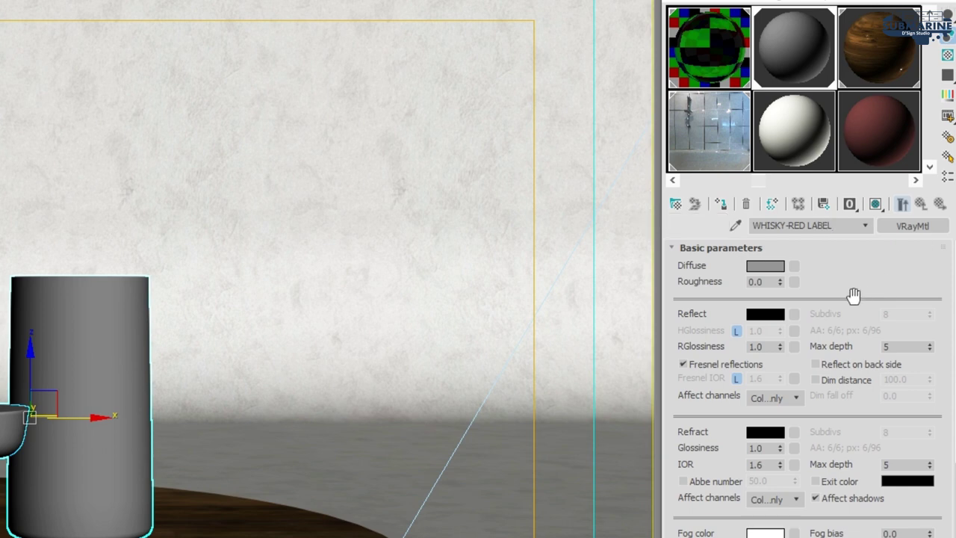
double_click(823, 58)
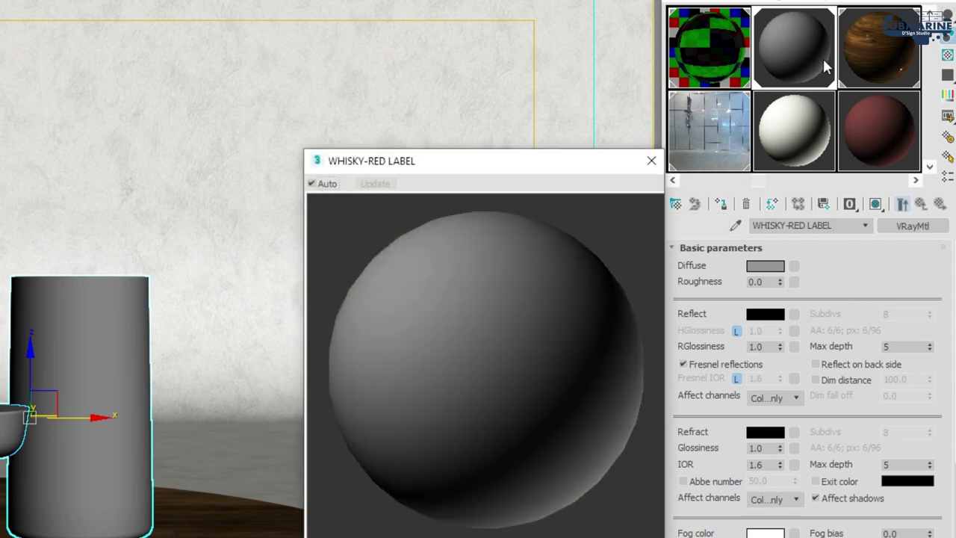
- Show the checkered background and set the liquid's diffuse colour to 2, 0, 0
left_click(947, 56)
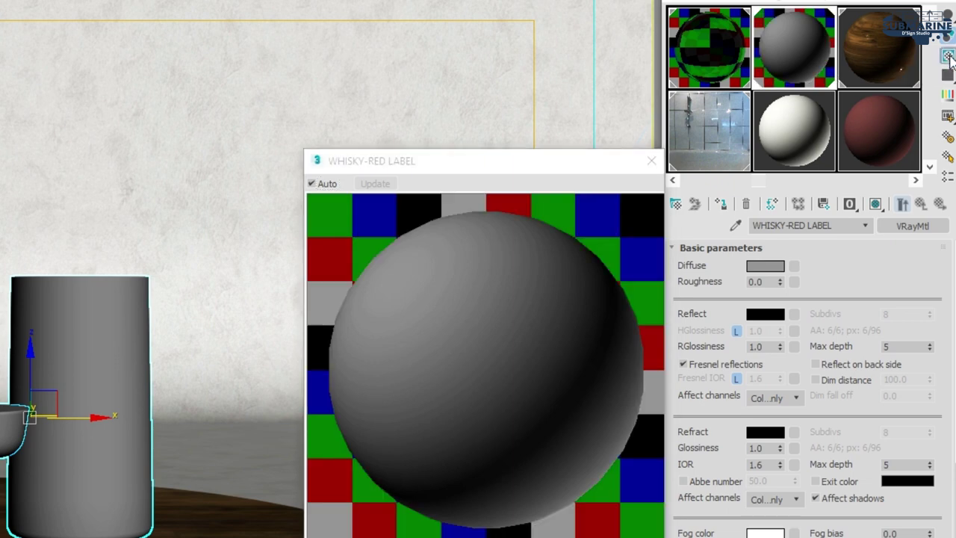
left_click(769, 267)
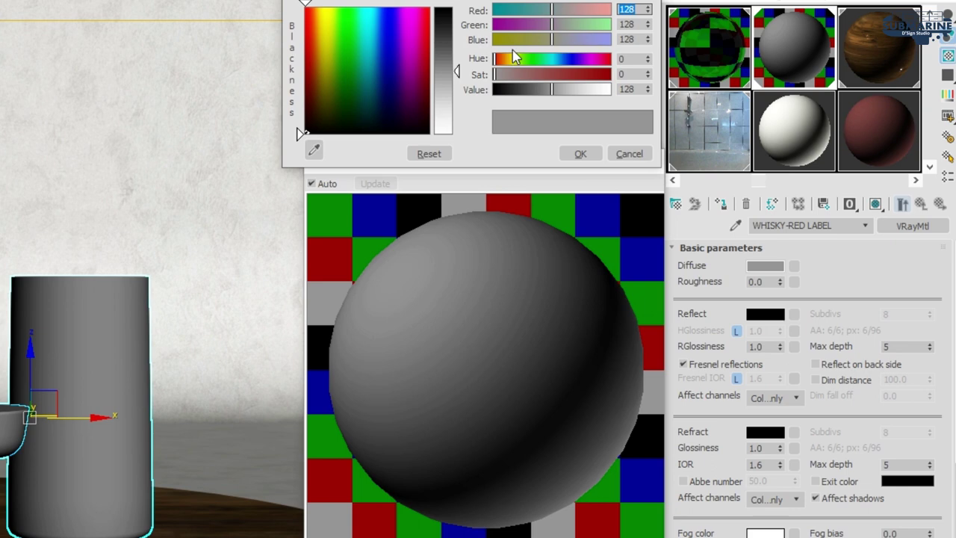
type("2")
key("Tab")
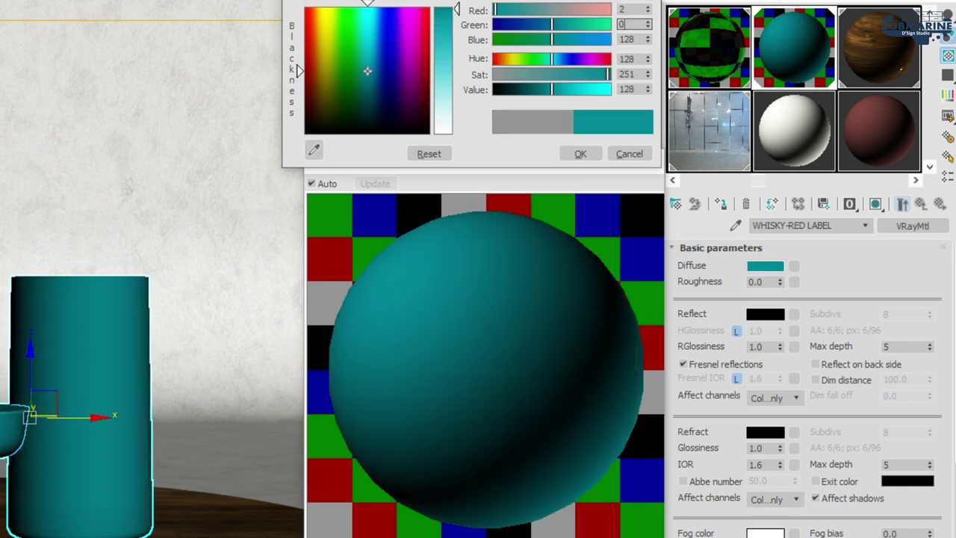
type("0")
key("Tab")
type("0")
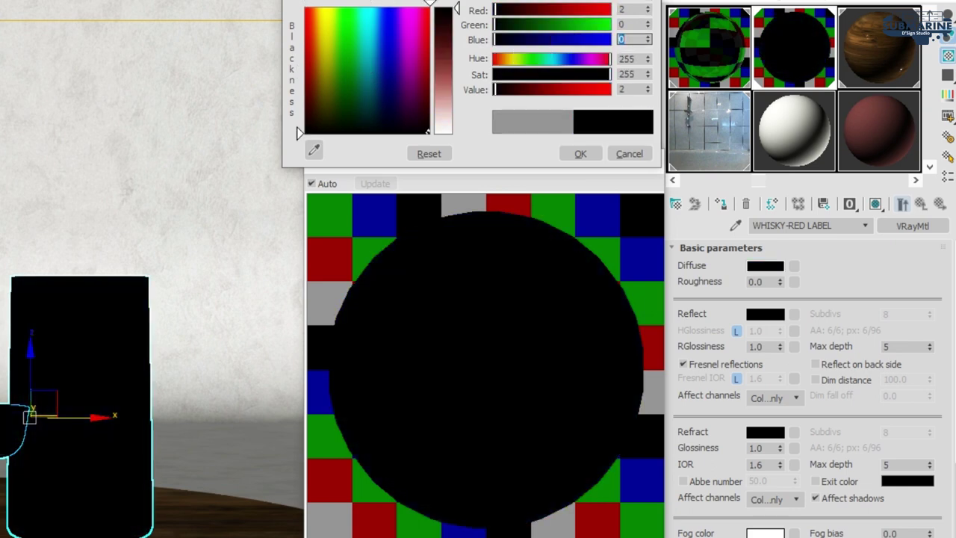
left_click(581, 154)
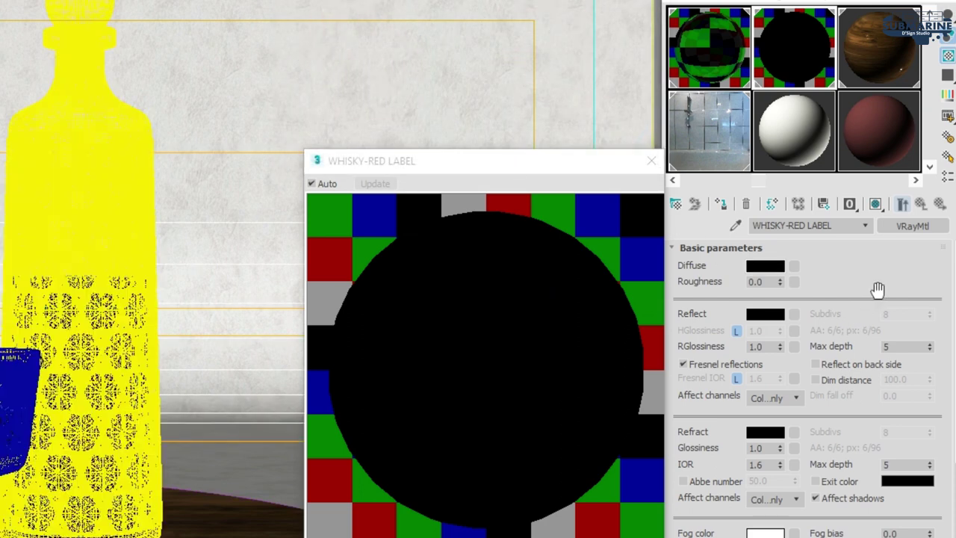
- Set Reflect to white, unlock HGlossiness at 0.7, and start the refraction colour at red 235
left_click(762, 317)
left_click_drag(444, 90, 448, 139)
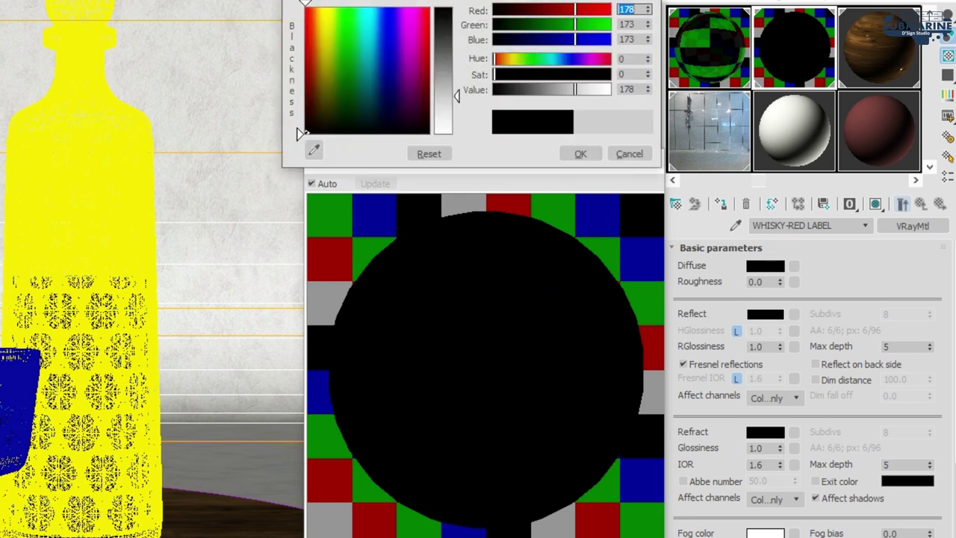
left_click(581, 154)
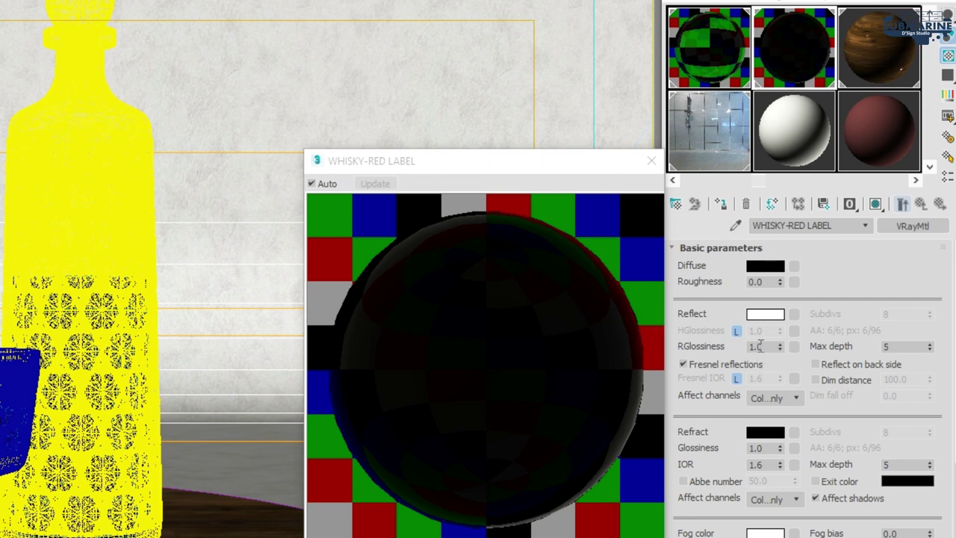
left_click(737, 333)
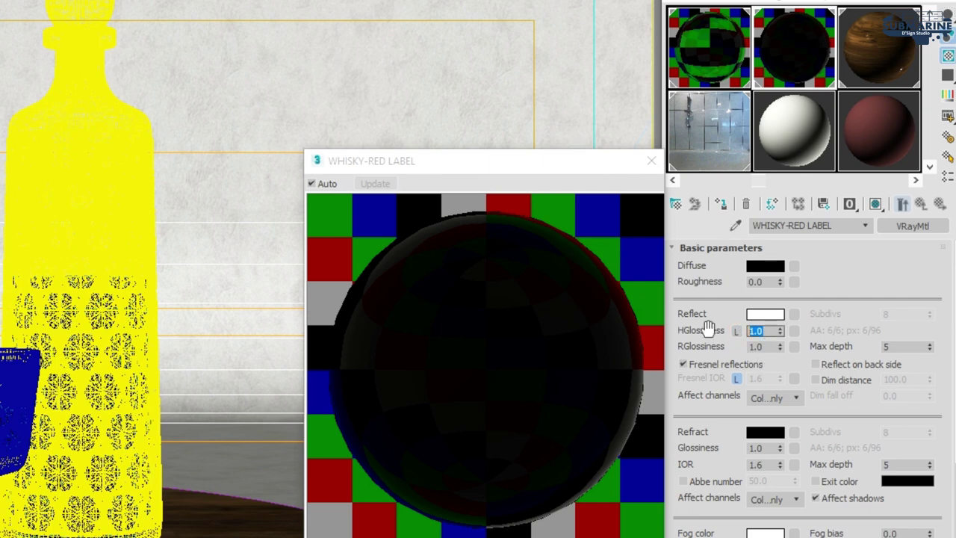
type(".7")
key("Return")
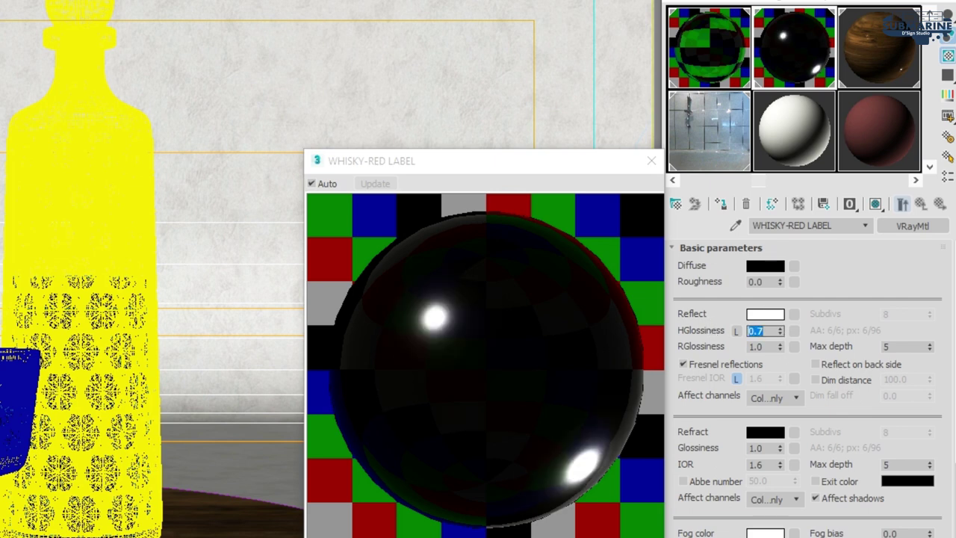
left_click(756, 434)
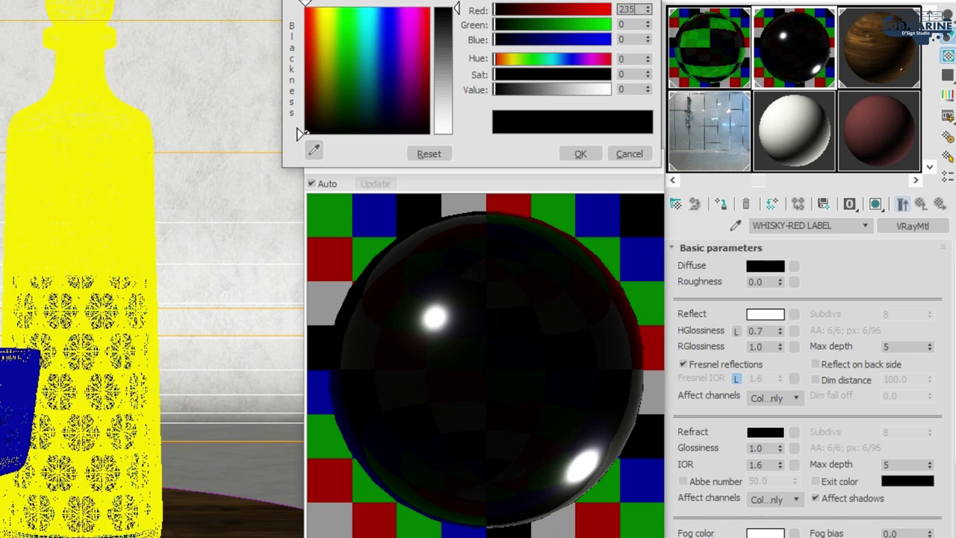
- Set the refraction colour to yellow R235 G204 B29
key("Tab")
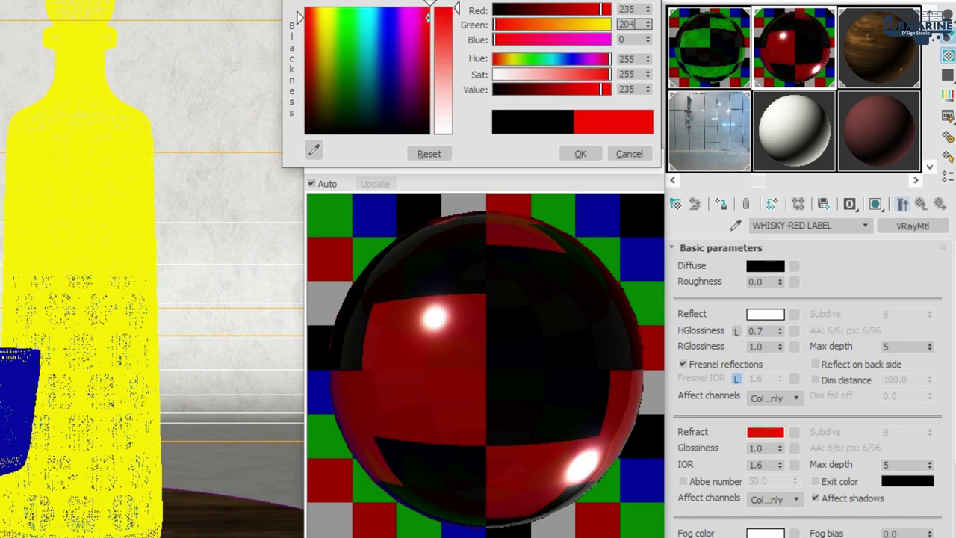
key("Tab")
type("2")
key("Return")
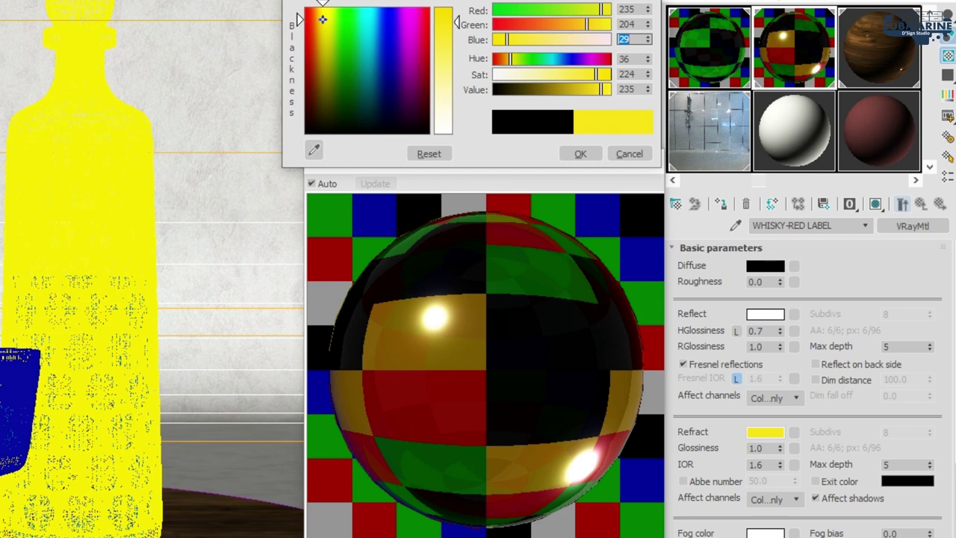
left_click(582, 155)
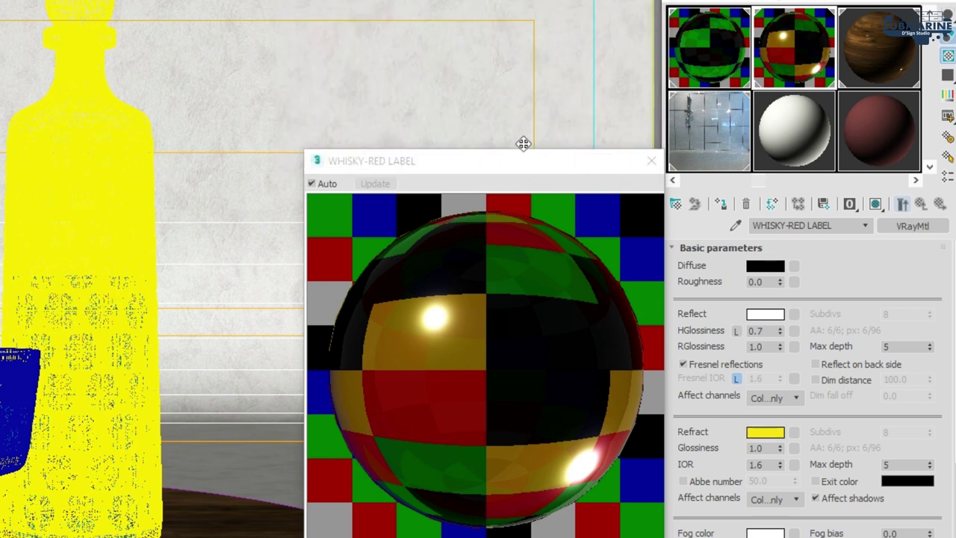
- Keep reflection affecting Color only and set refraction to affect Color+alpha
left_click(798, 398)
left_click(792, 426)
left_click(775, 403)
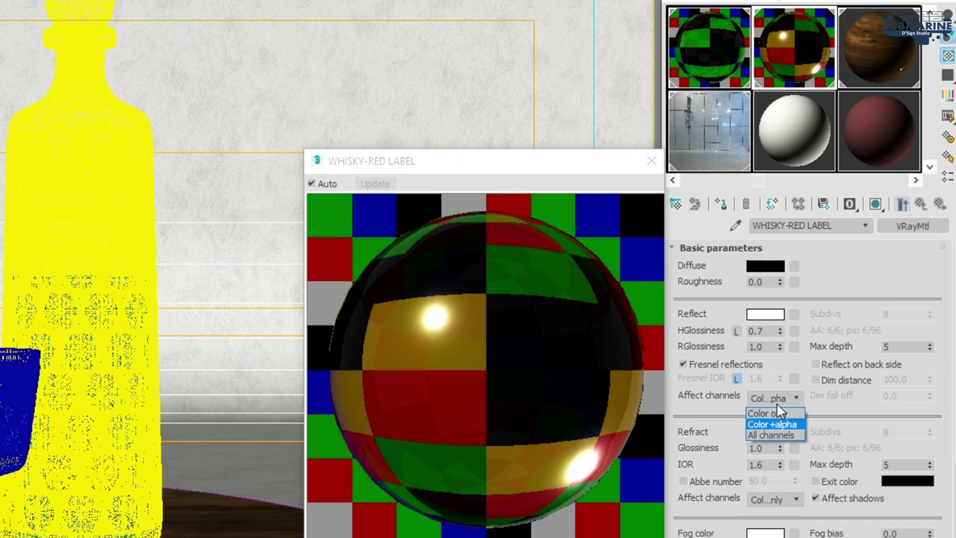
left_click(784, 412)
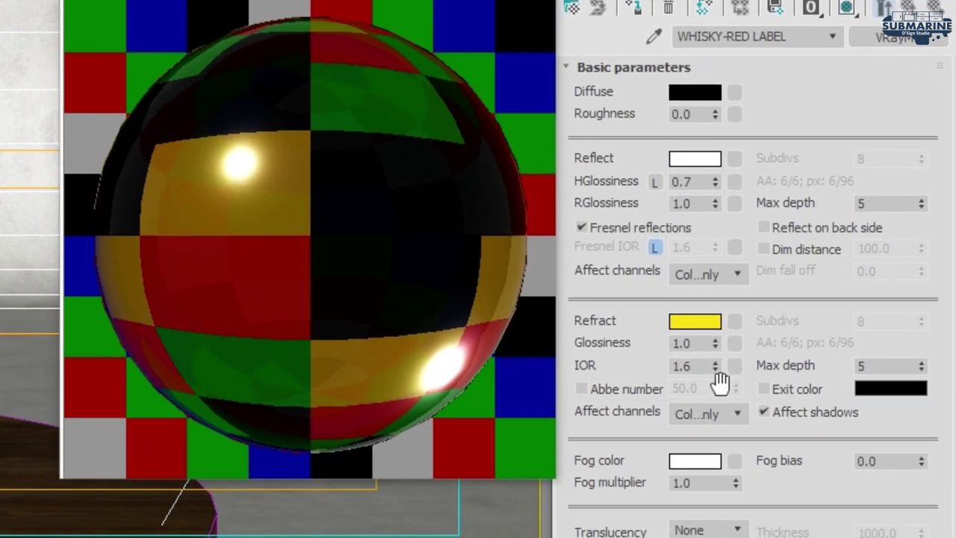
left_click(713, 415)
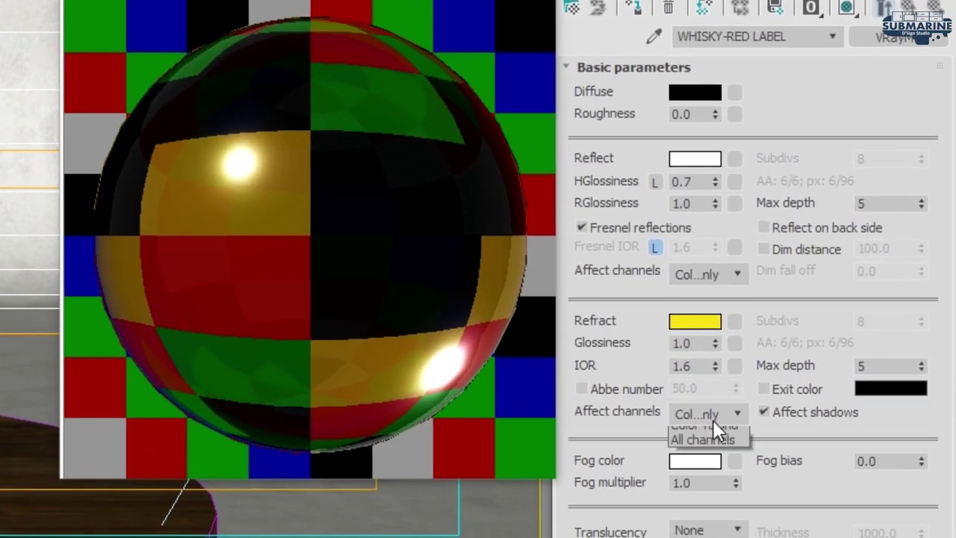
left_click(719, 446)
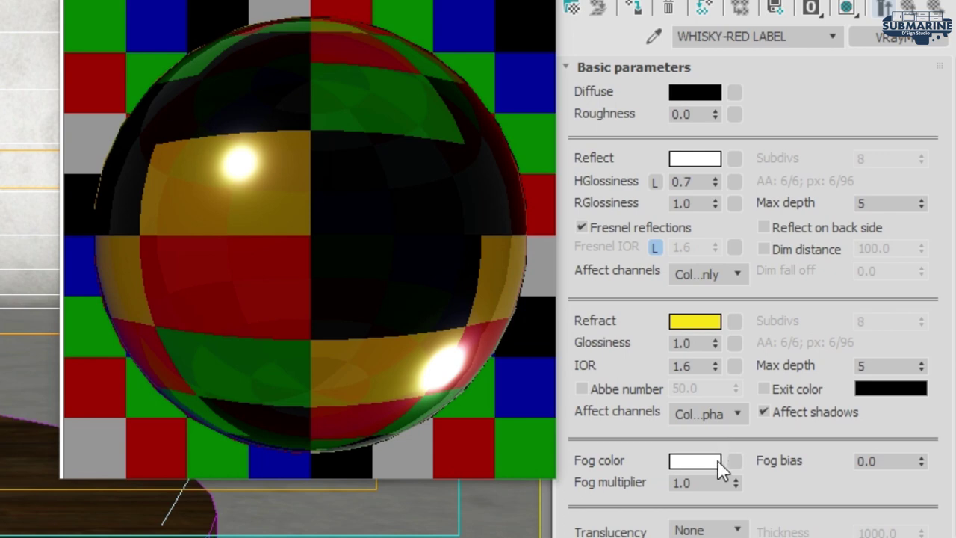
left_click(695, 462)
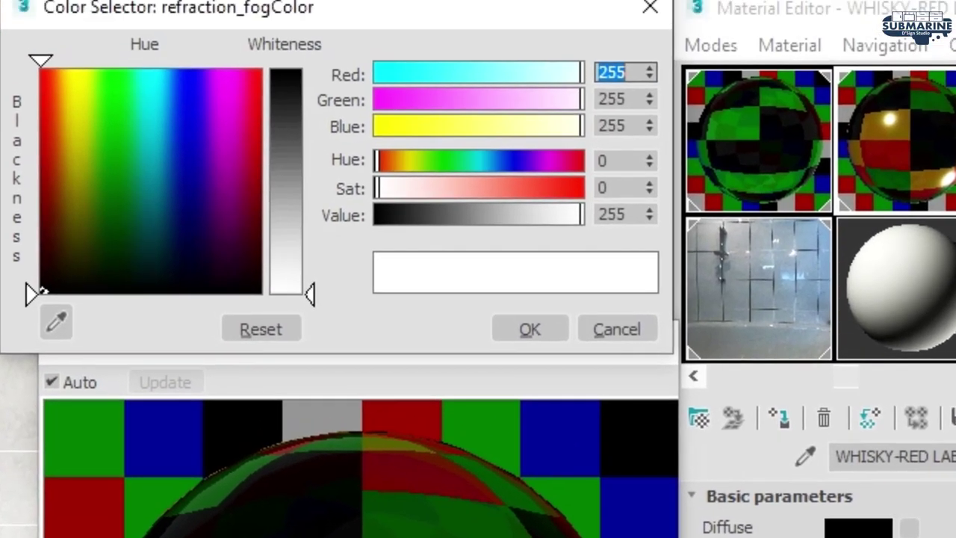
- Enter fog colour R245 G225 B146 and set the fog multiplier to 0.01
type("245")
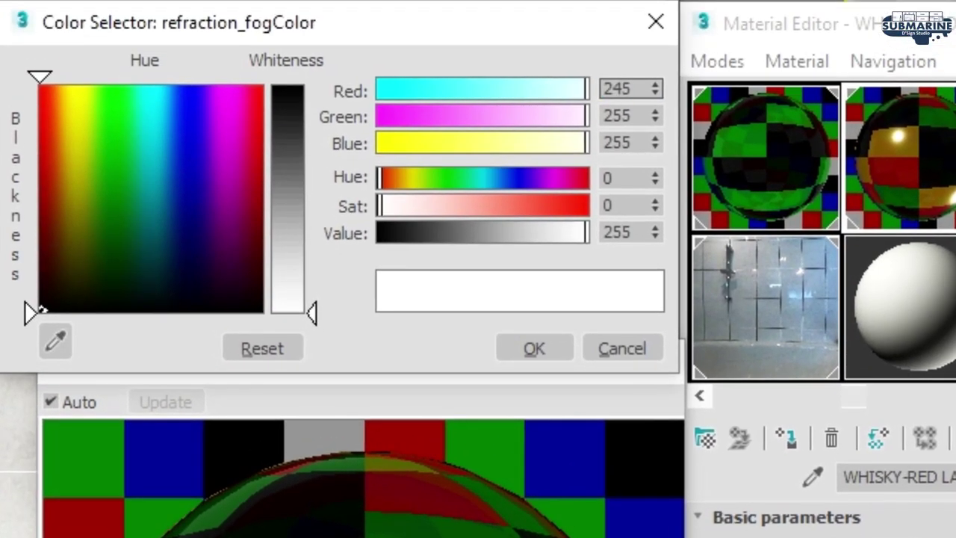
key("Tab")
type("2")
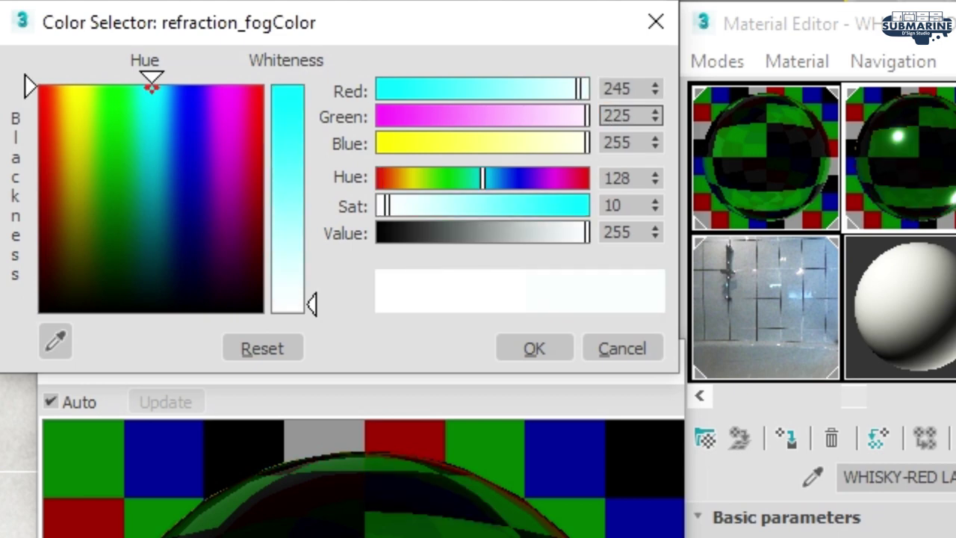
key("Tab")
type("146")
key("Return")
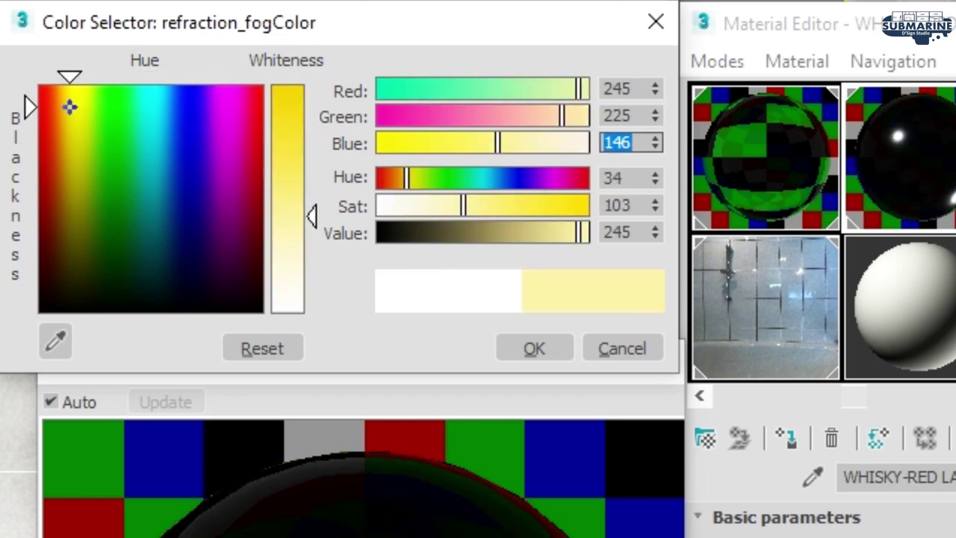
left_click(518, 345)
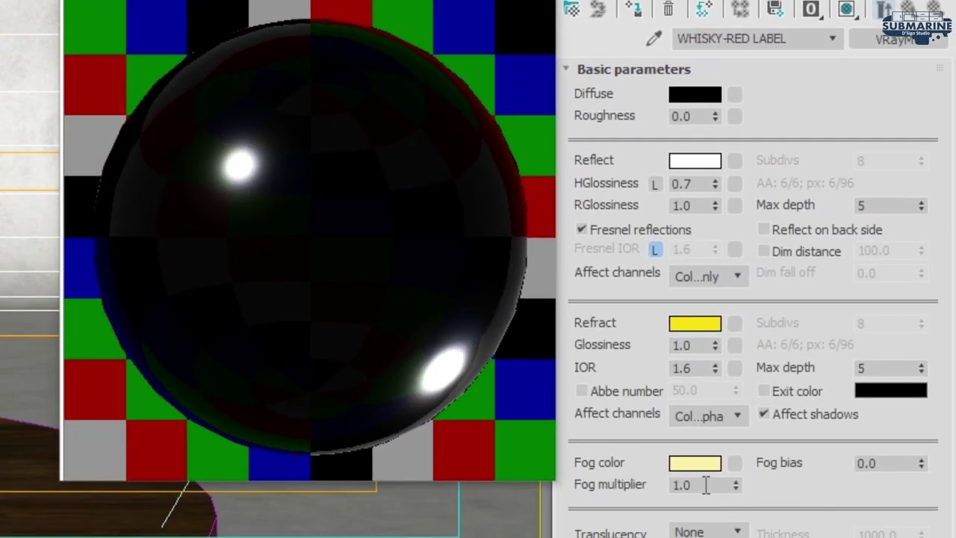
double_click(710, 485)
type(".01")
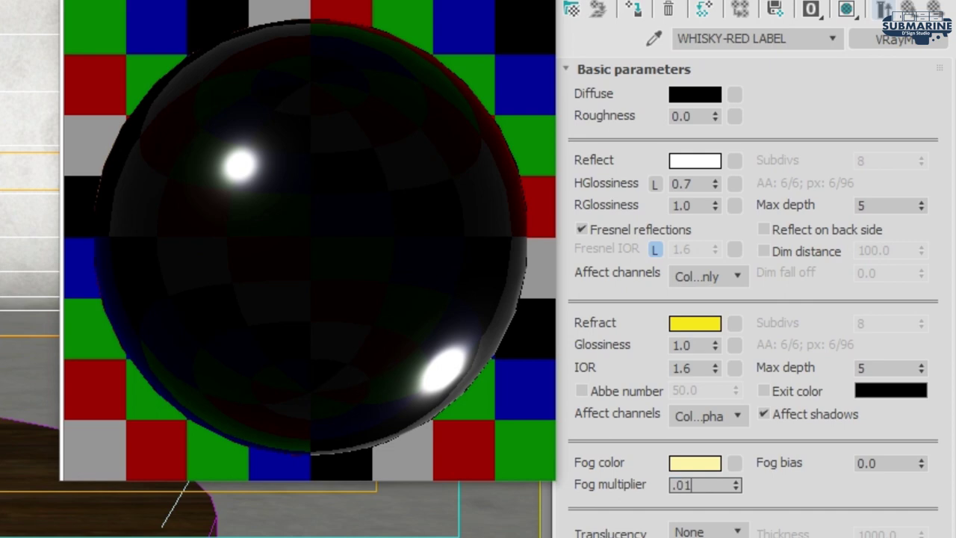
key("Return")
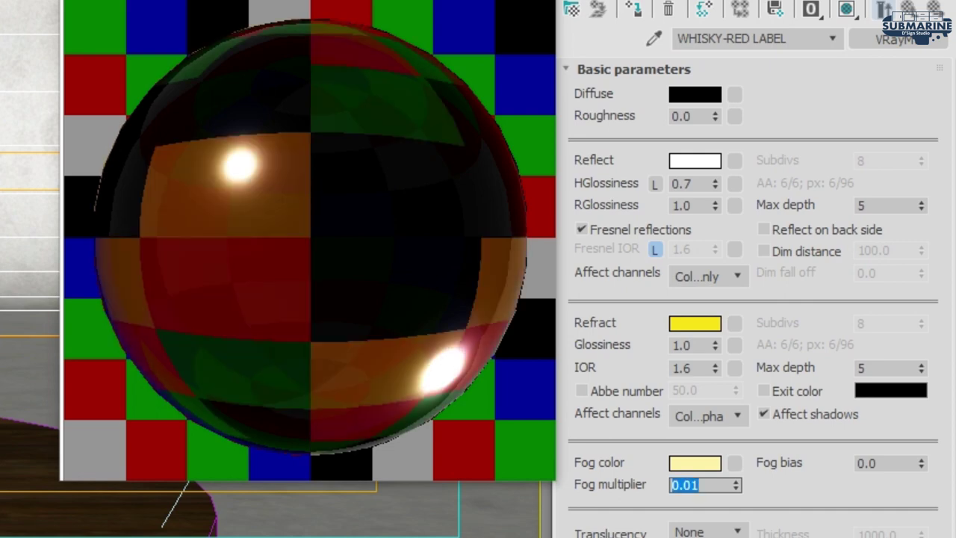
scroll(740, 423, "down", 3)
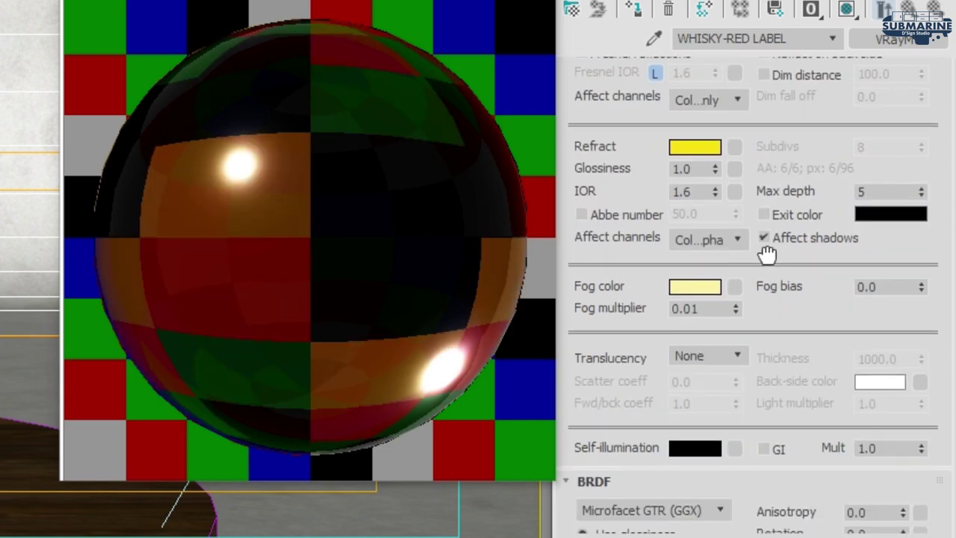
- Set the liquid material's BRDF to Blinn and turn off fog system units scaling and Glossy Fresnel
scroll(708, 260, "down", 2)
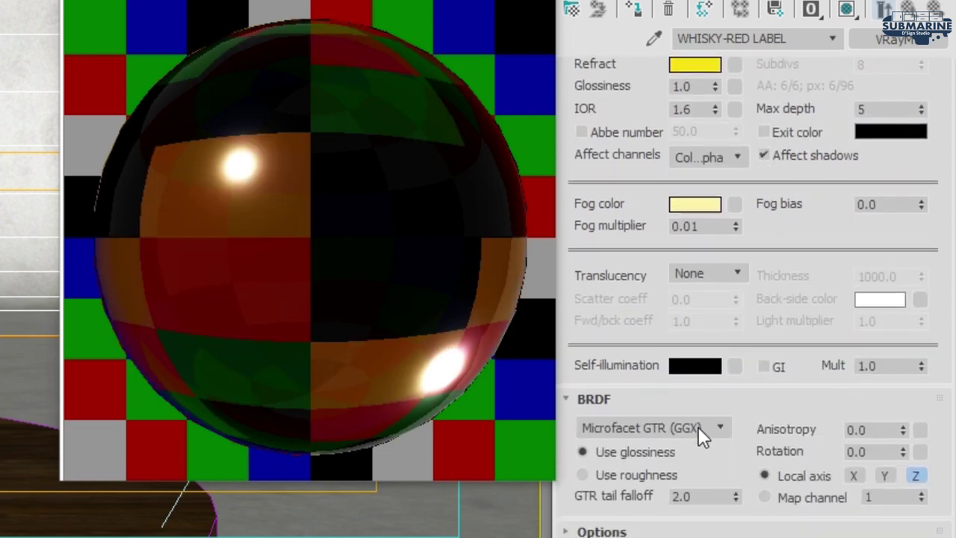
scroll(658, 294, "down", 1)
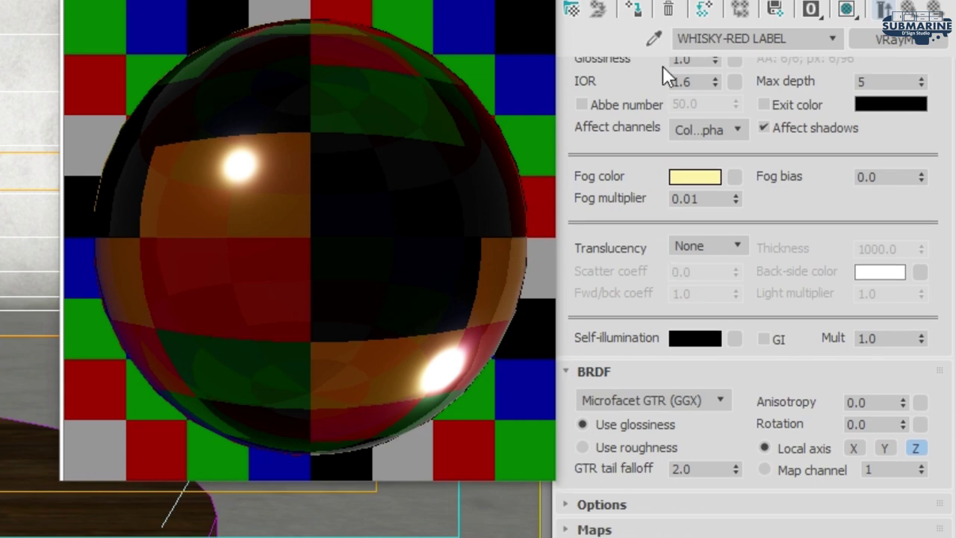
left_click(697, 394)
left_click(620, 436)
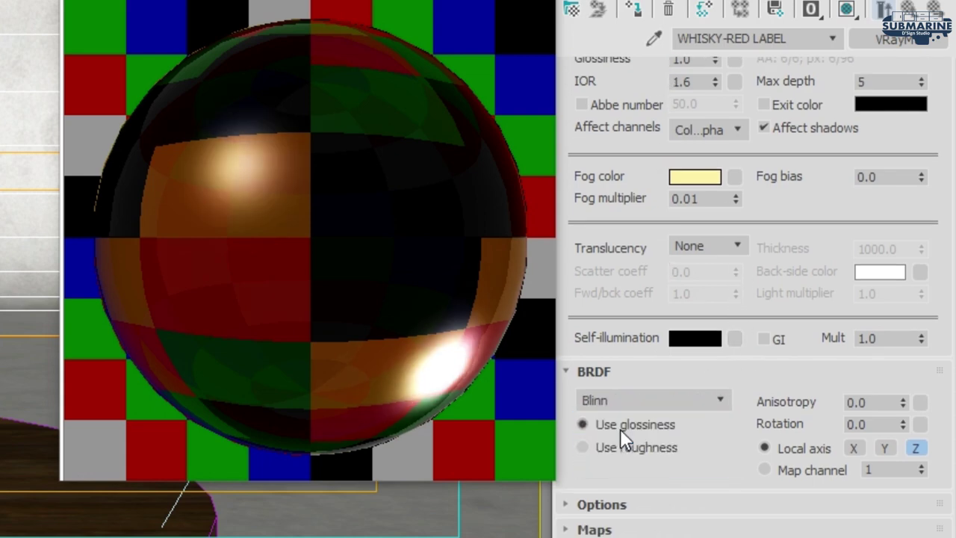
left_click(653, 503)
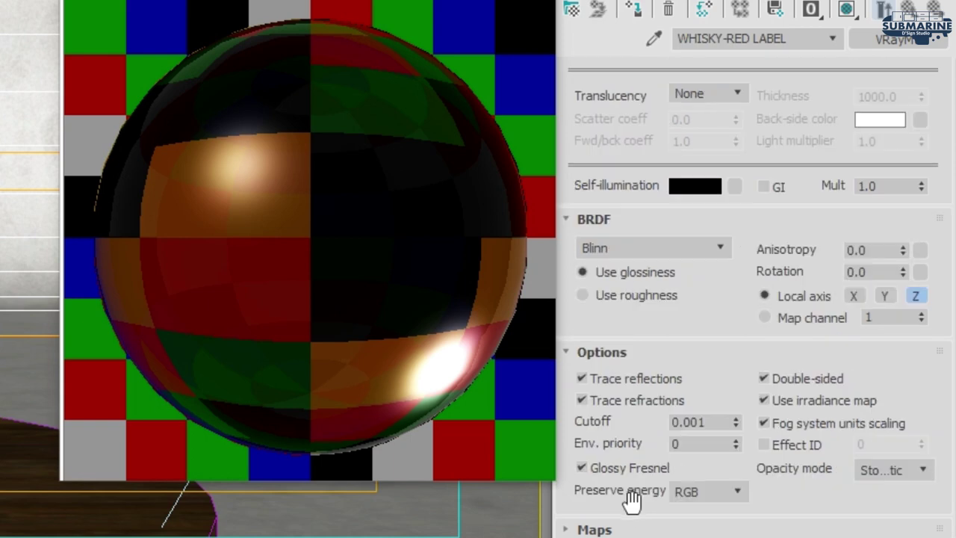
left_click(819, 424)
left_click(680, 423)
left_click(631, 461)
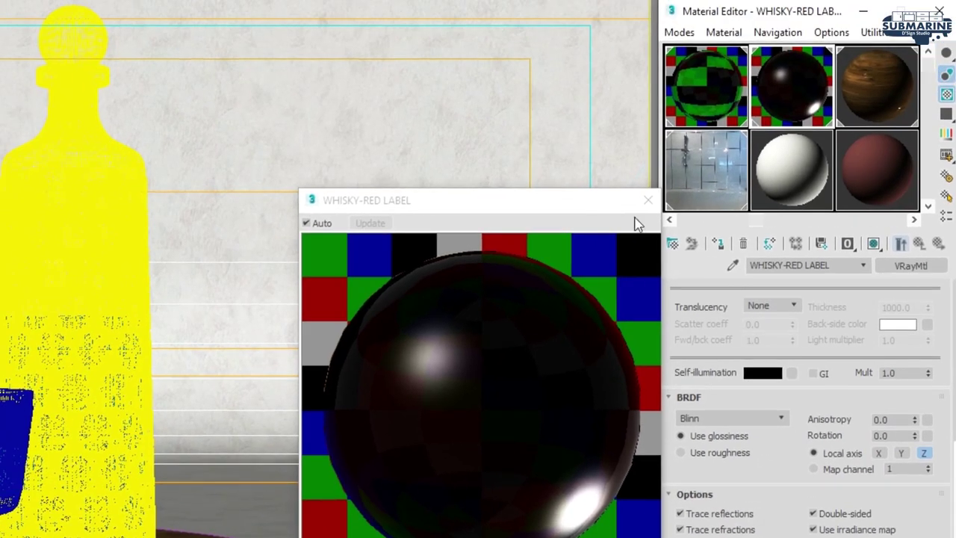
- Close the material preview and Material Editor, then bring up Rendering > Render Setup
left_click(642, 217)
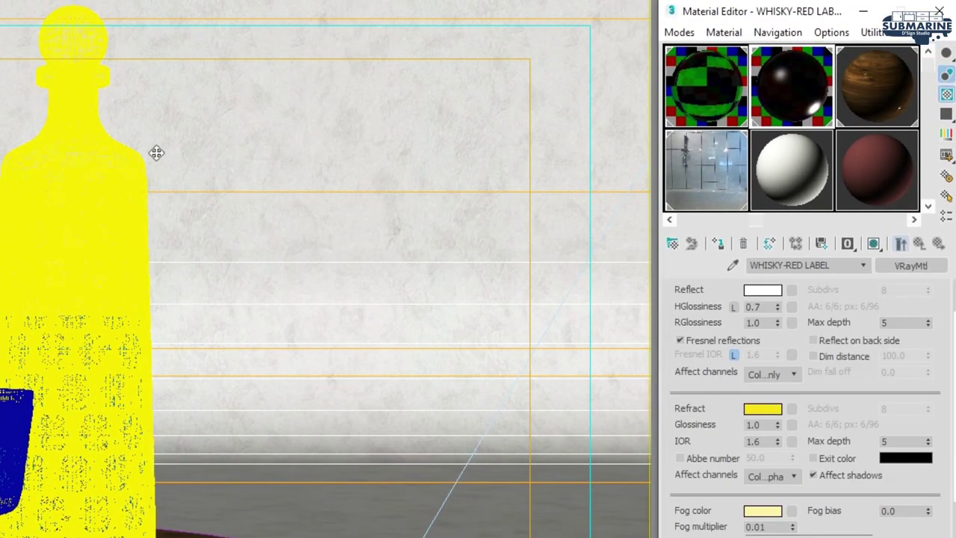
left_click(156, 152)
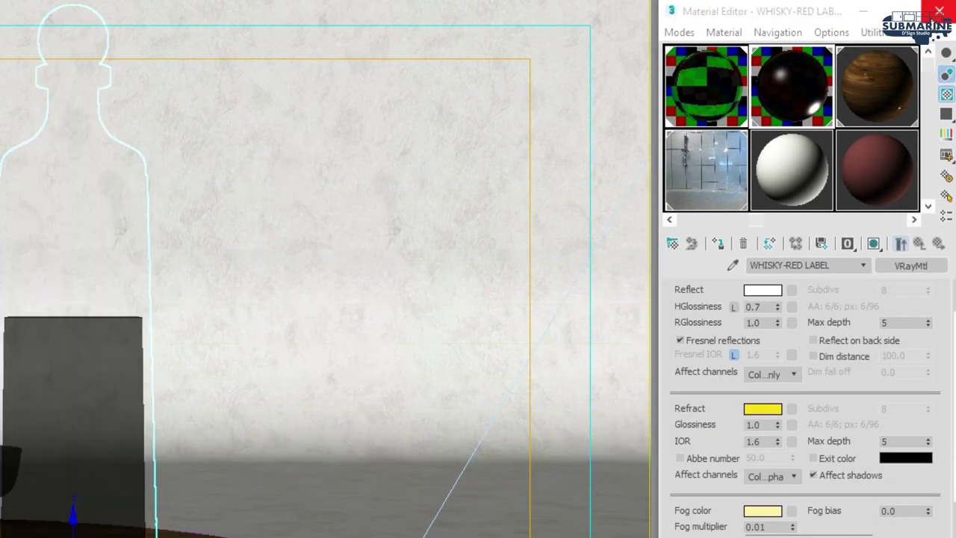
left_click(941, 11)
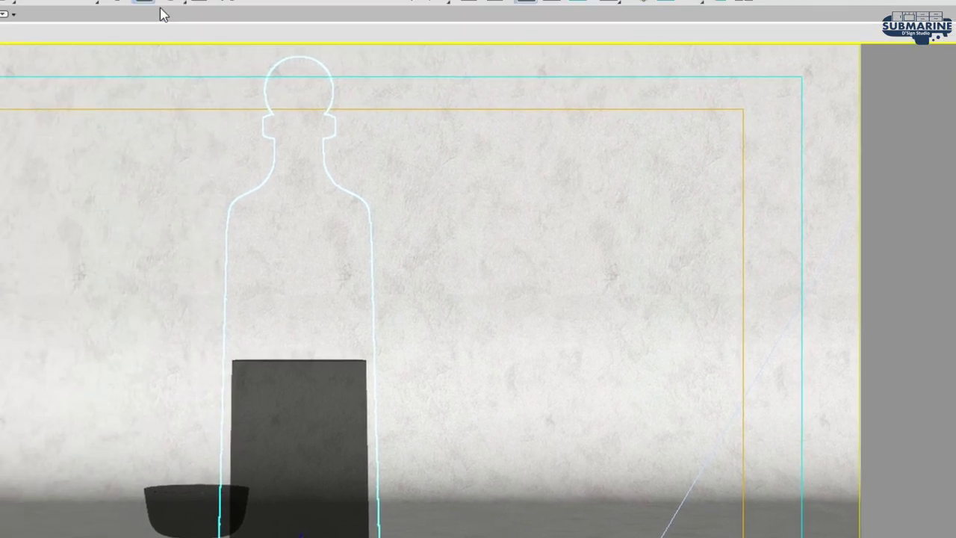
left_click(267, 7)
left_click(422, 101)
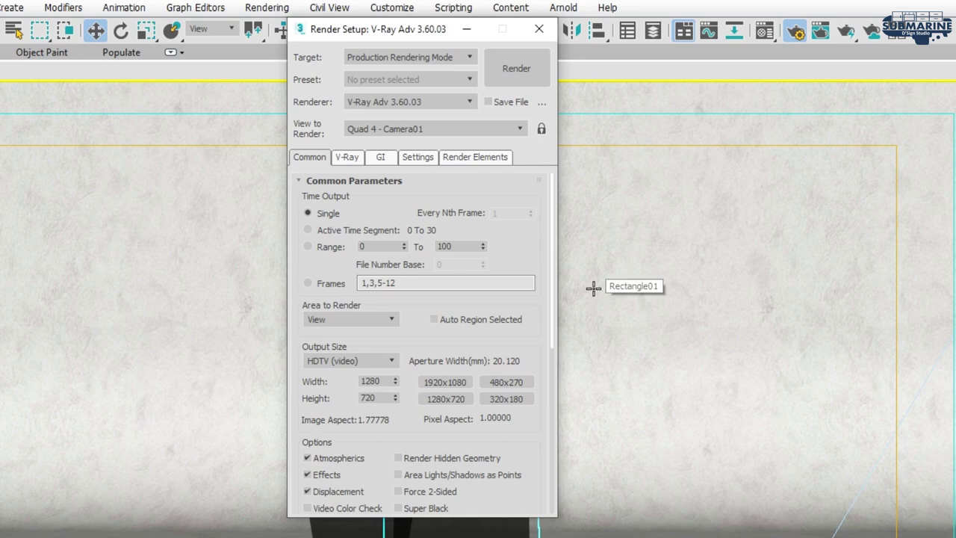
- Use the Medium irradiance map preset and 1920x1080 output, then render the Camera01 view
left_click(377, 157)
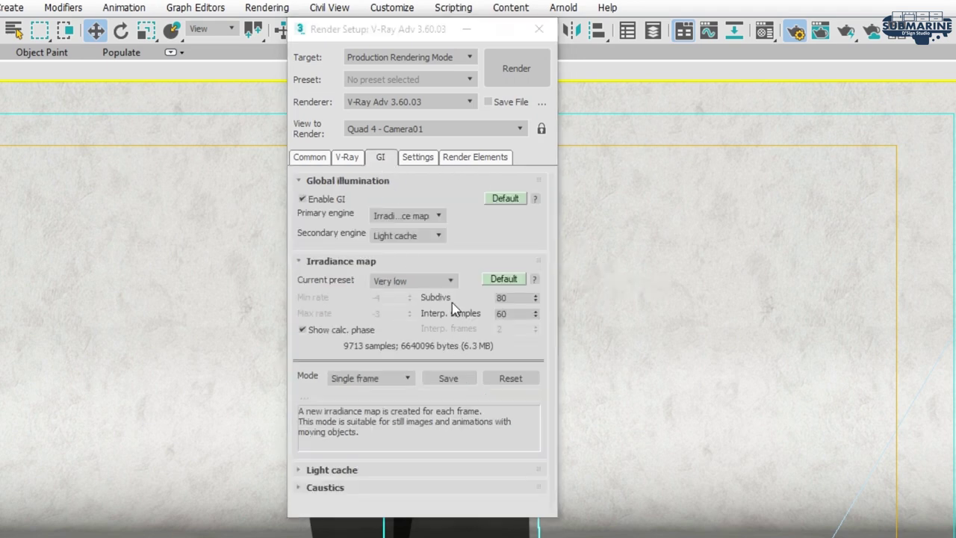
left_click(413, 280)
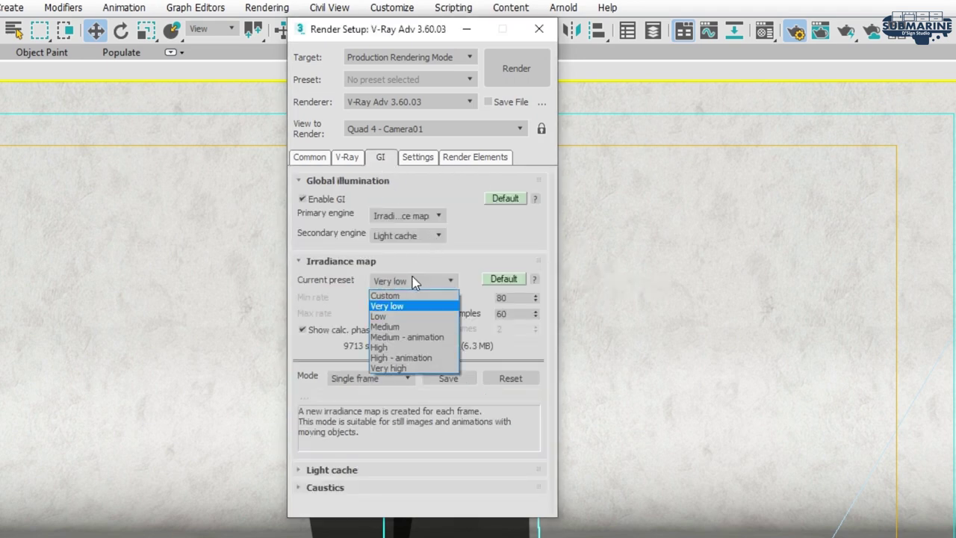
left_click(411, 329)
left_click(352, 159)
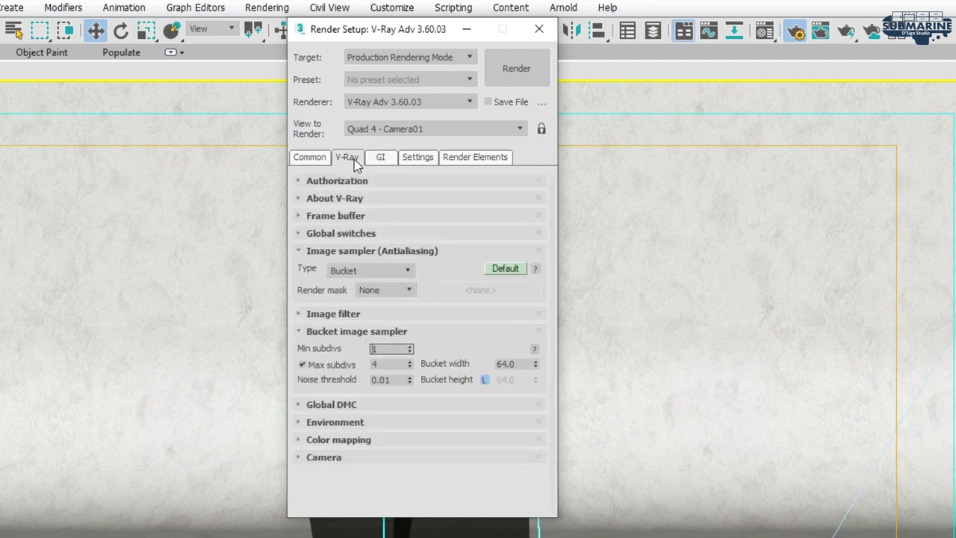
left_click(313, 159)
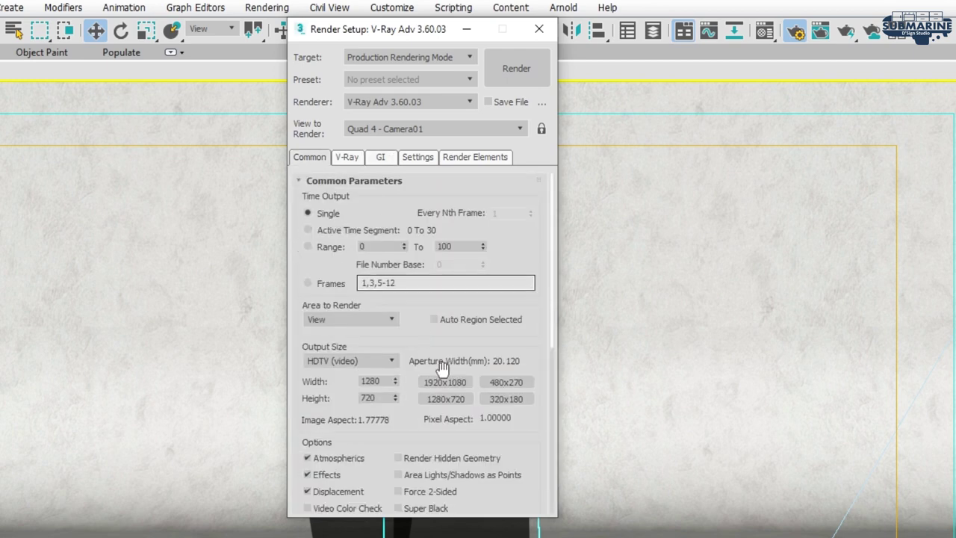
left_click(523, 75)
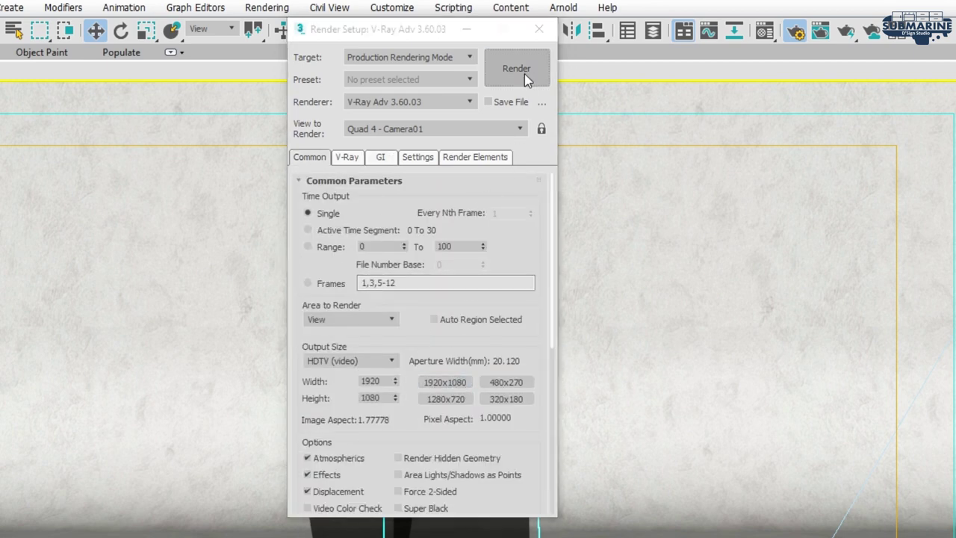